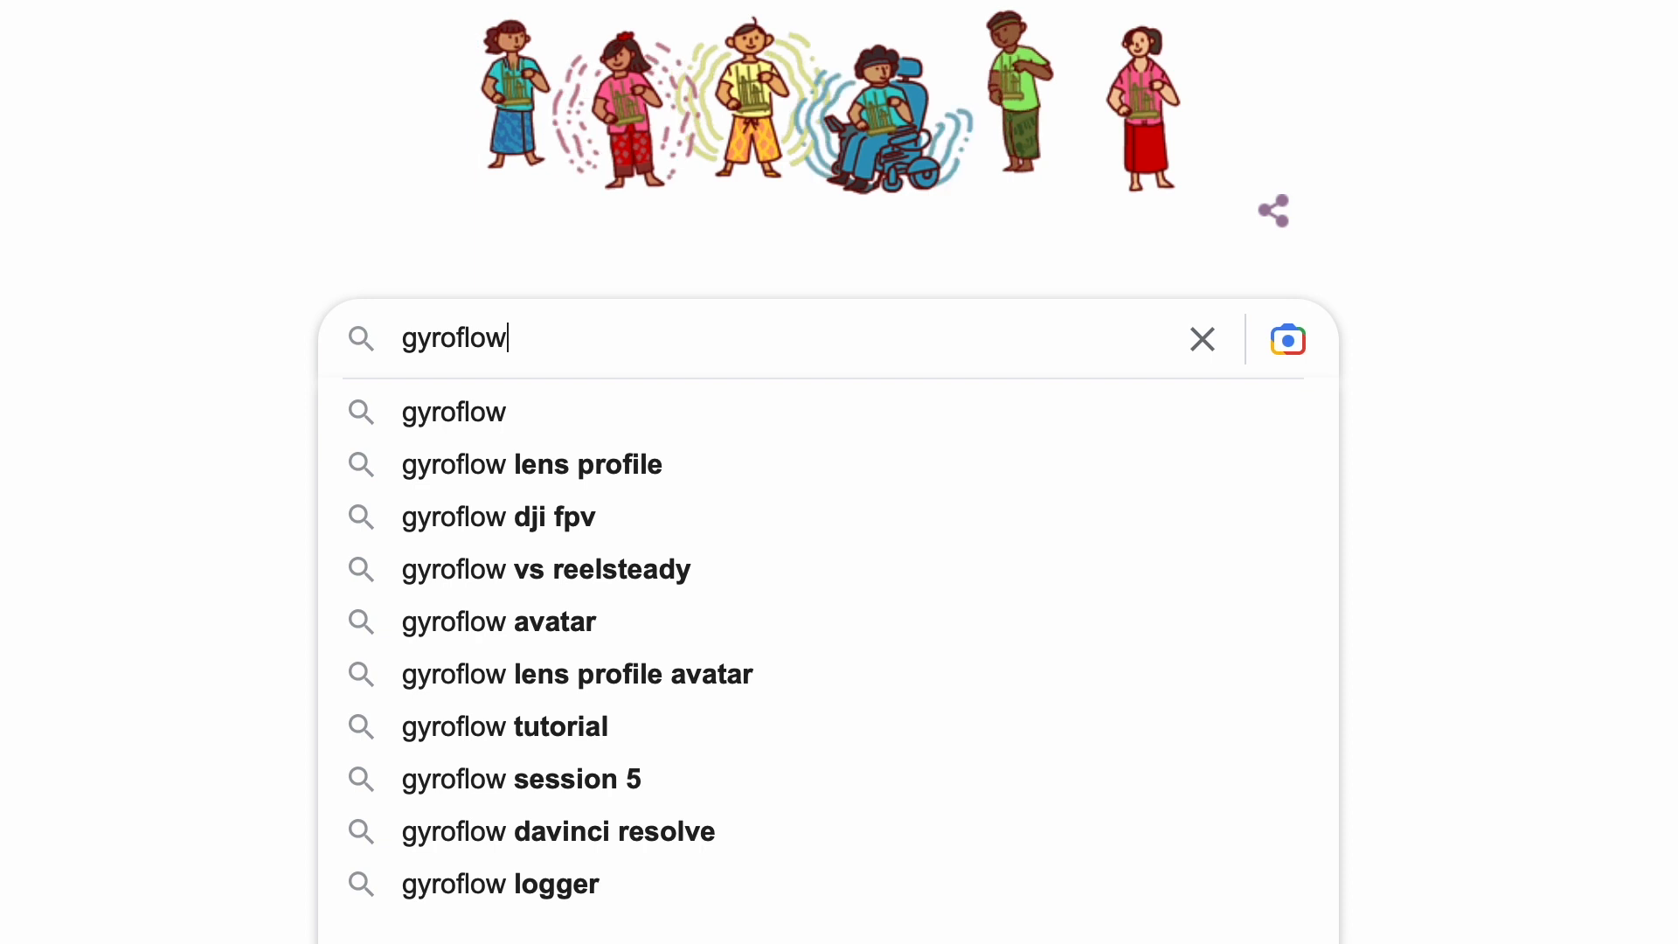
Search the web for the Gyroflow download, open gyroflow.xyz and download Gyroflow v1.3.0 for Mac OS
click(636, 411)
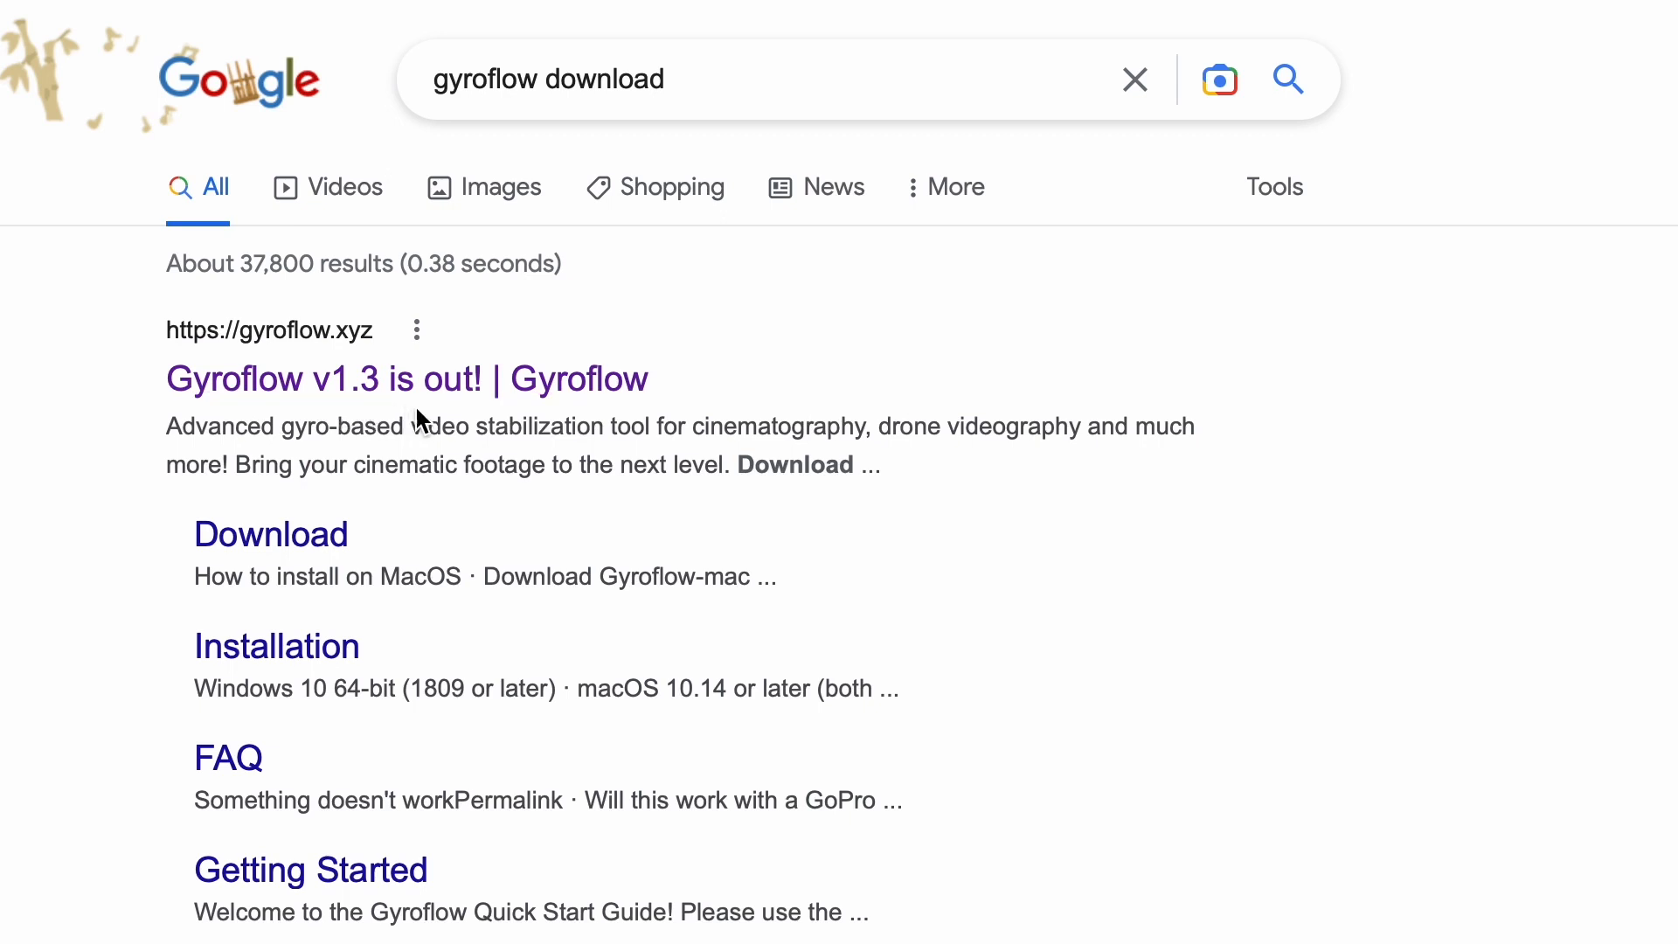
click(497, 401)
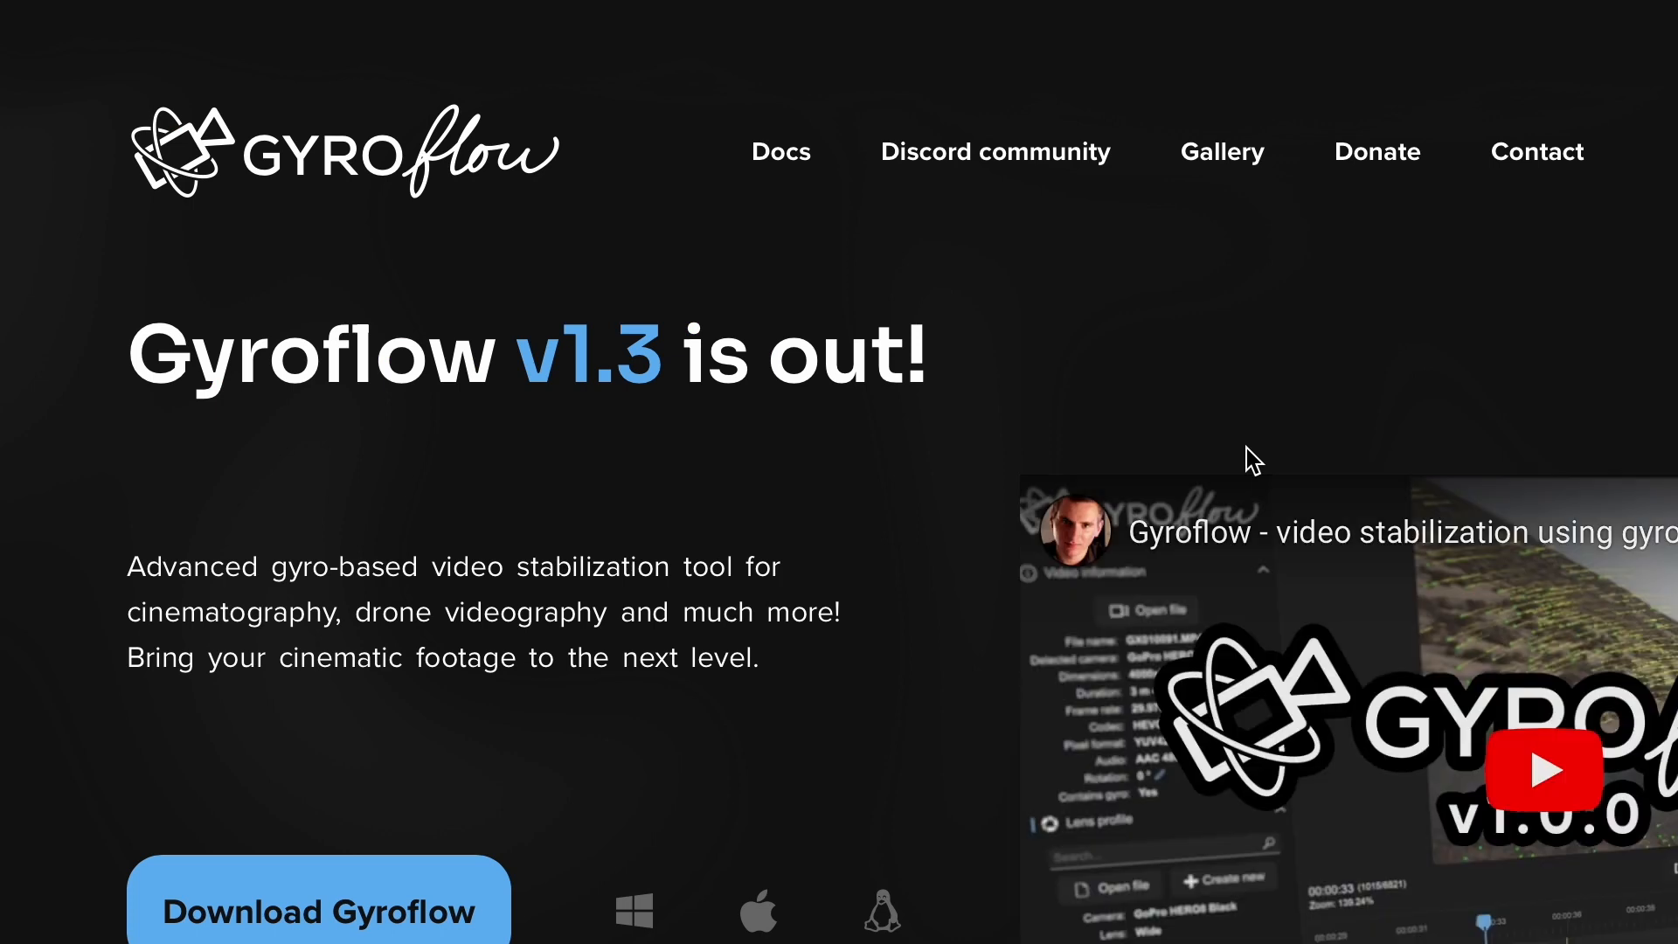
scroll(944, 660, down, 3)
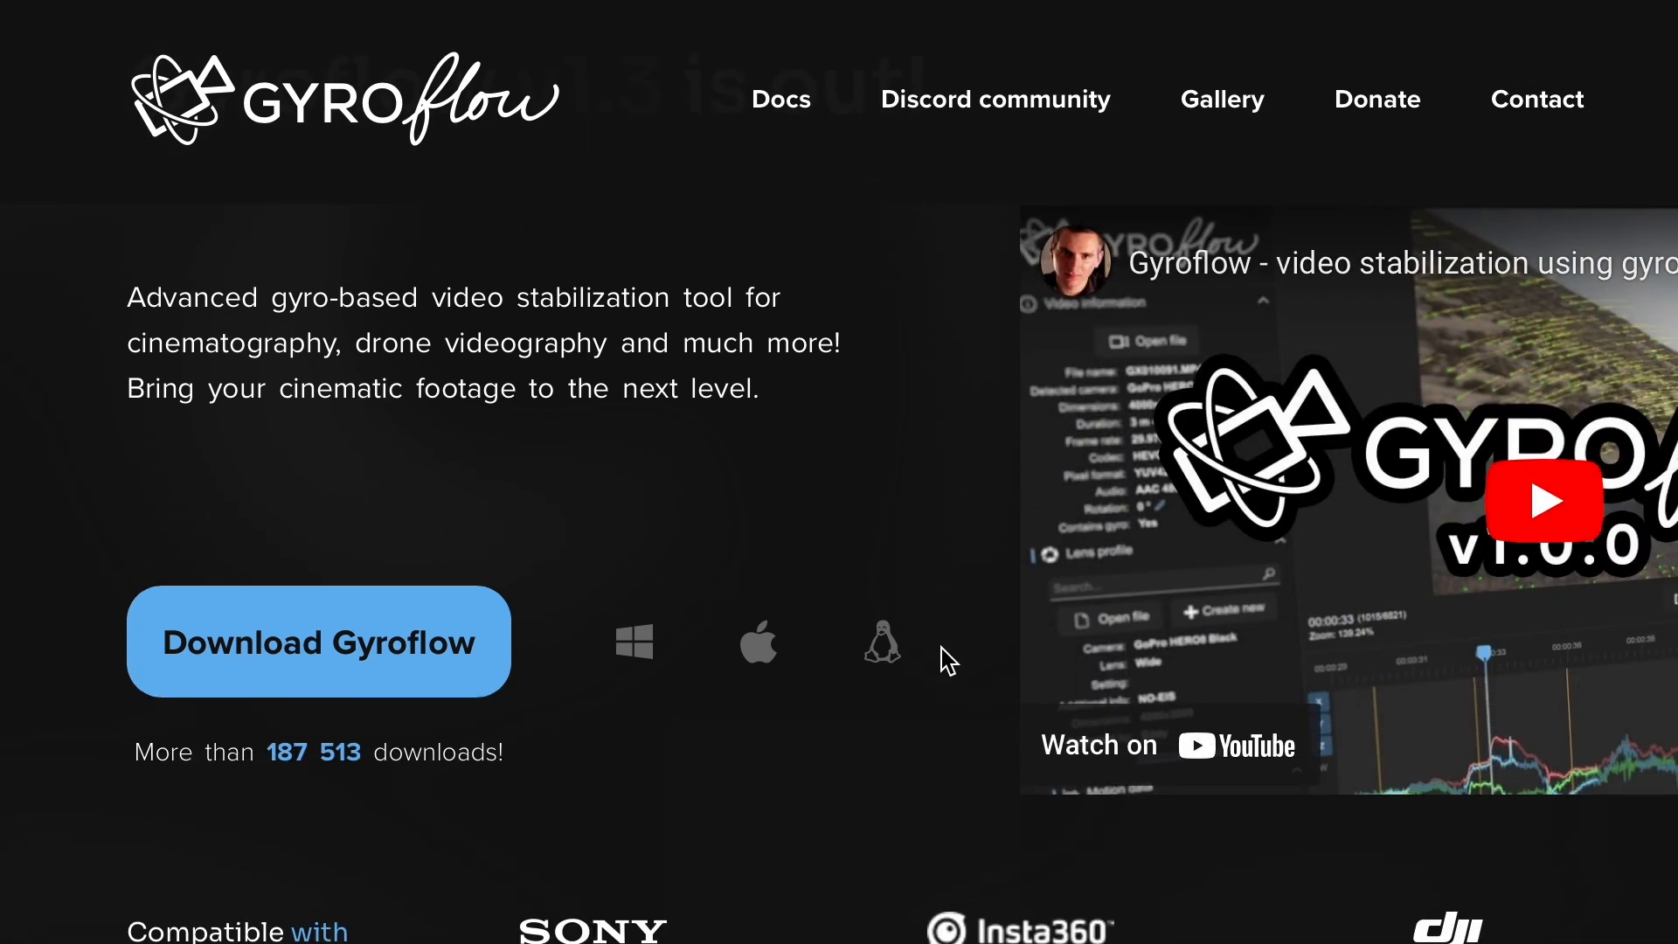
click(237, 704)
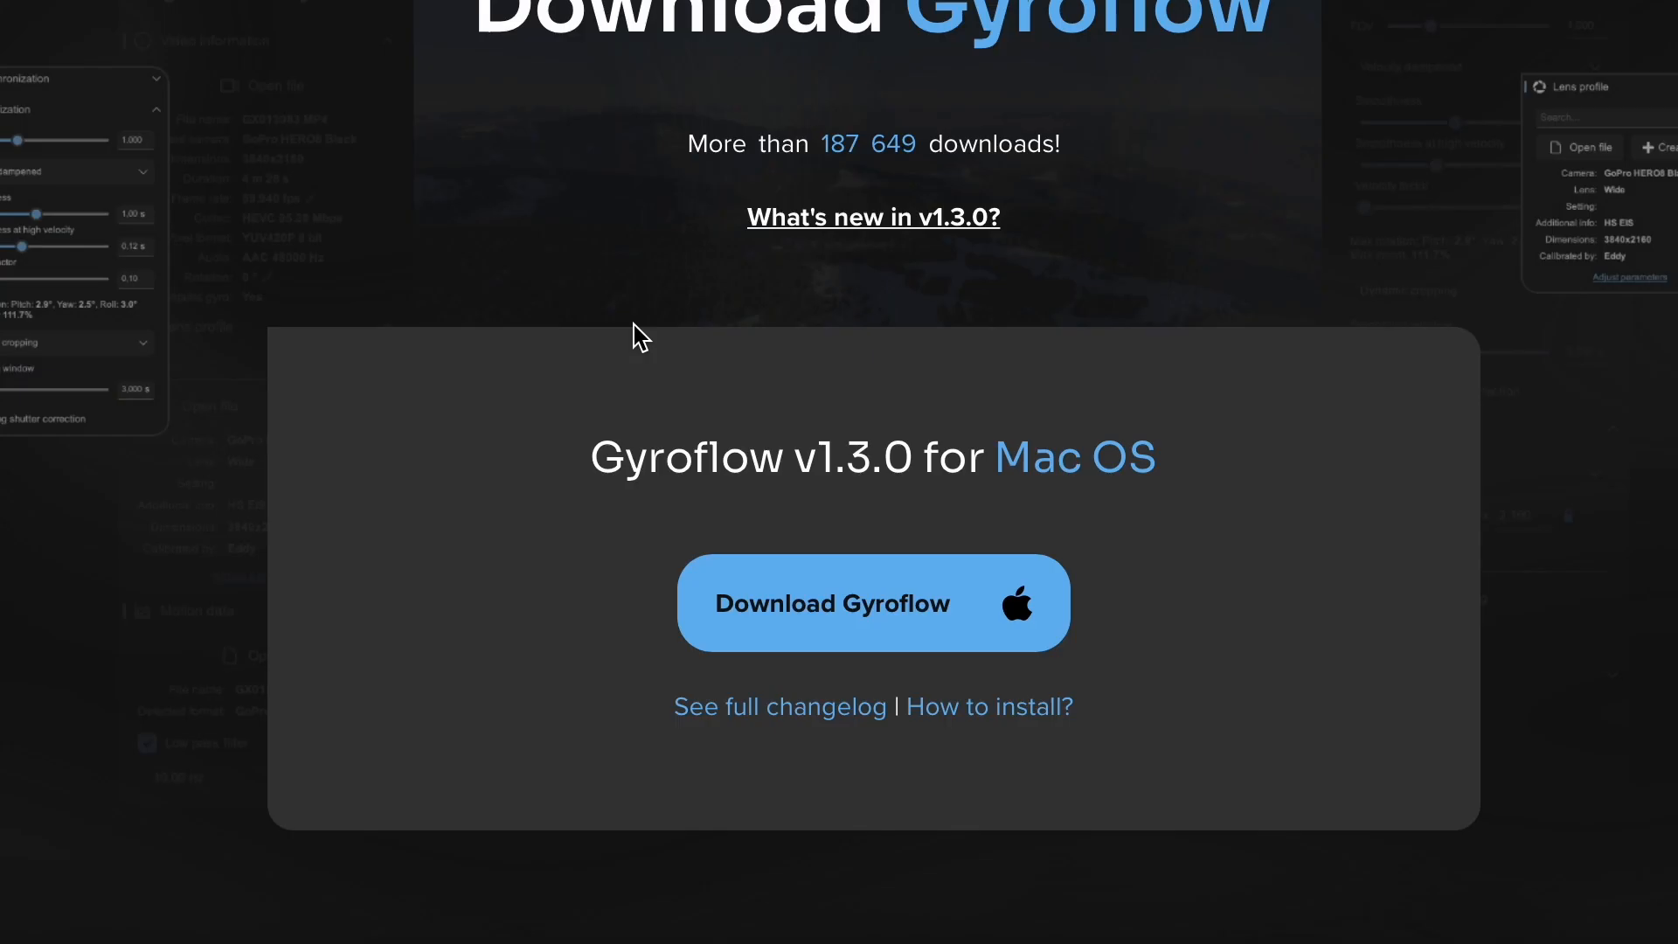
click(929, 641)
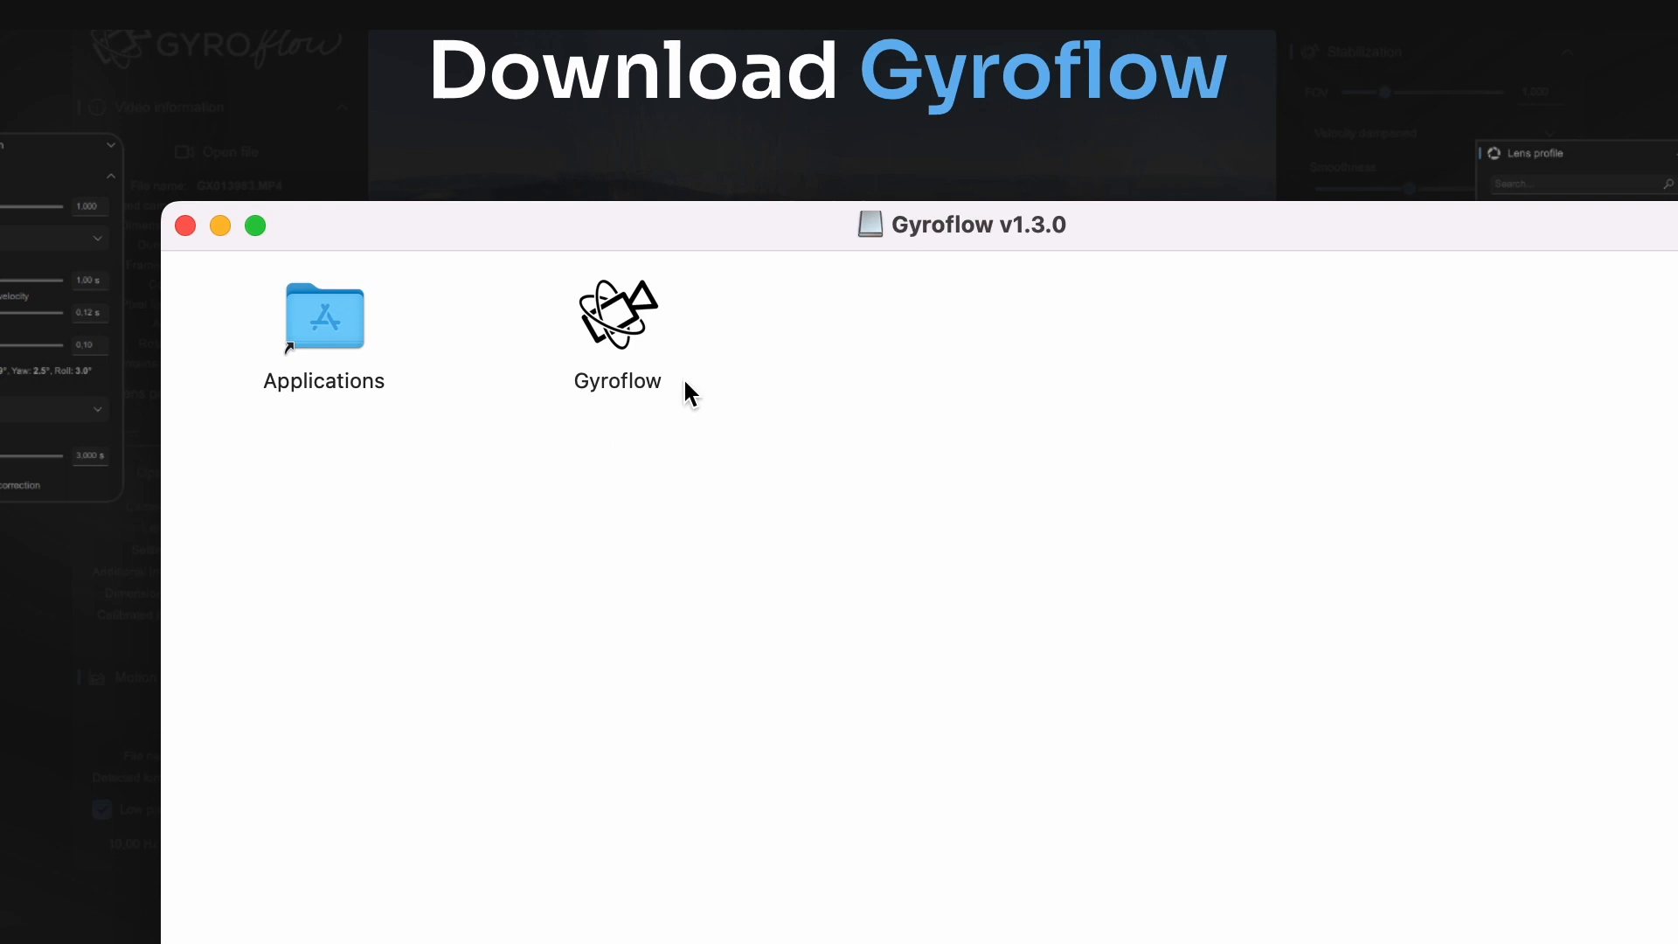
Launch Gyroflow from the mounted Gyroflow v1.3.0 disk image
click(625, 326)
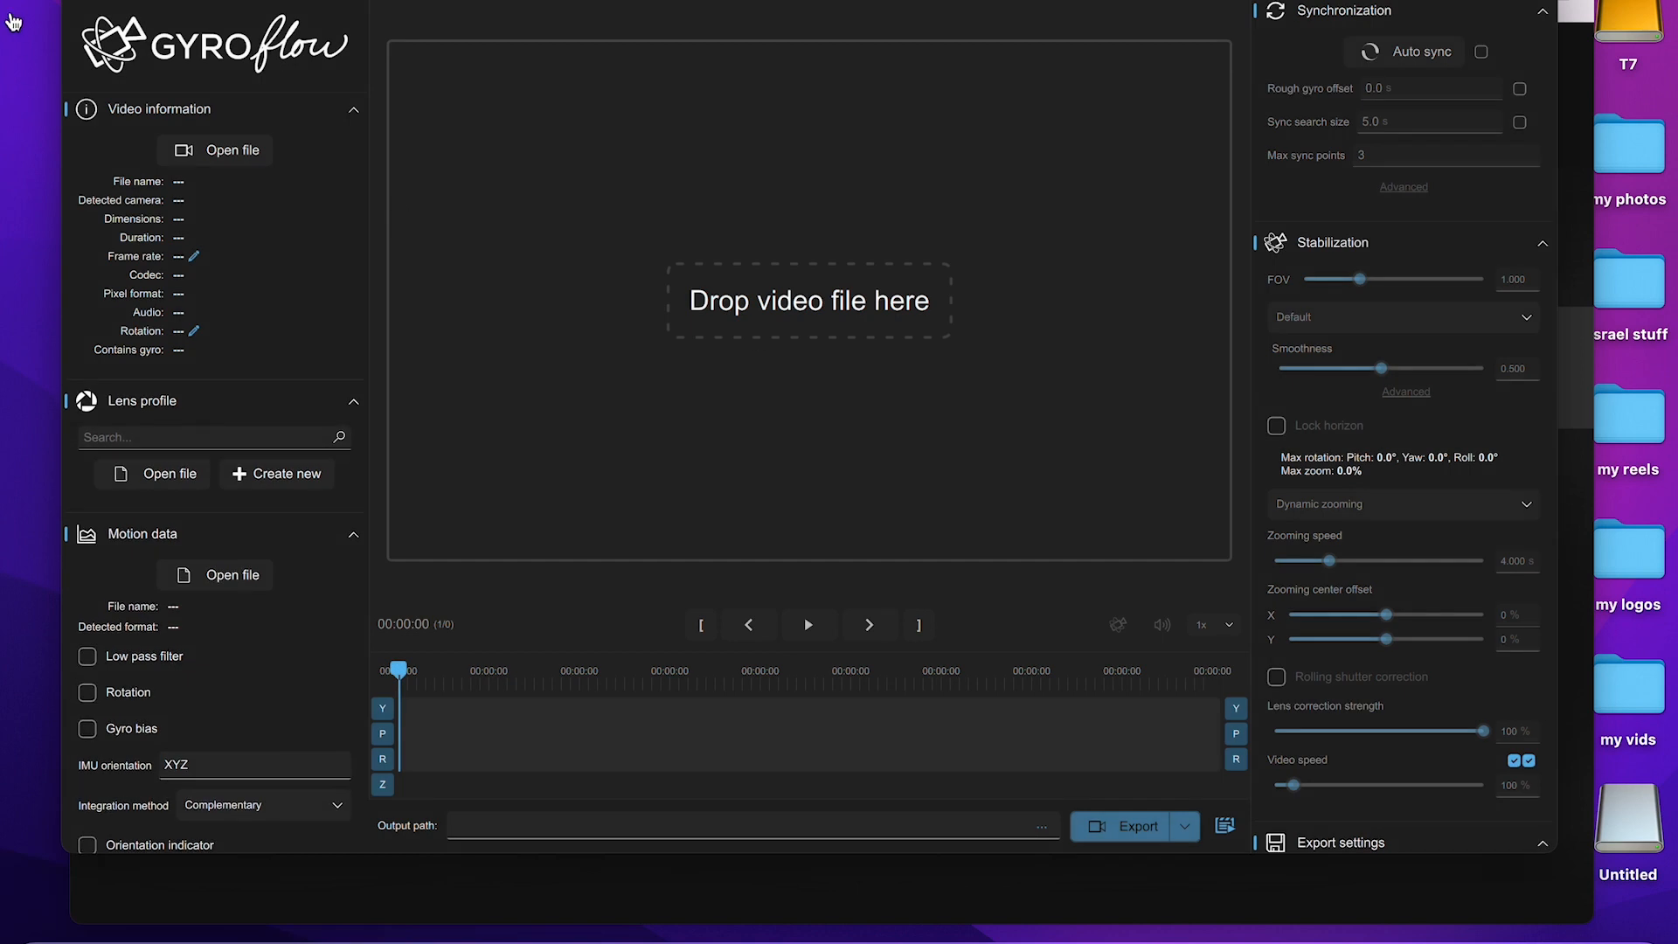
click(127, 2)
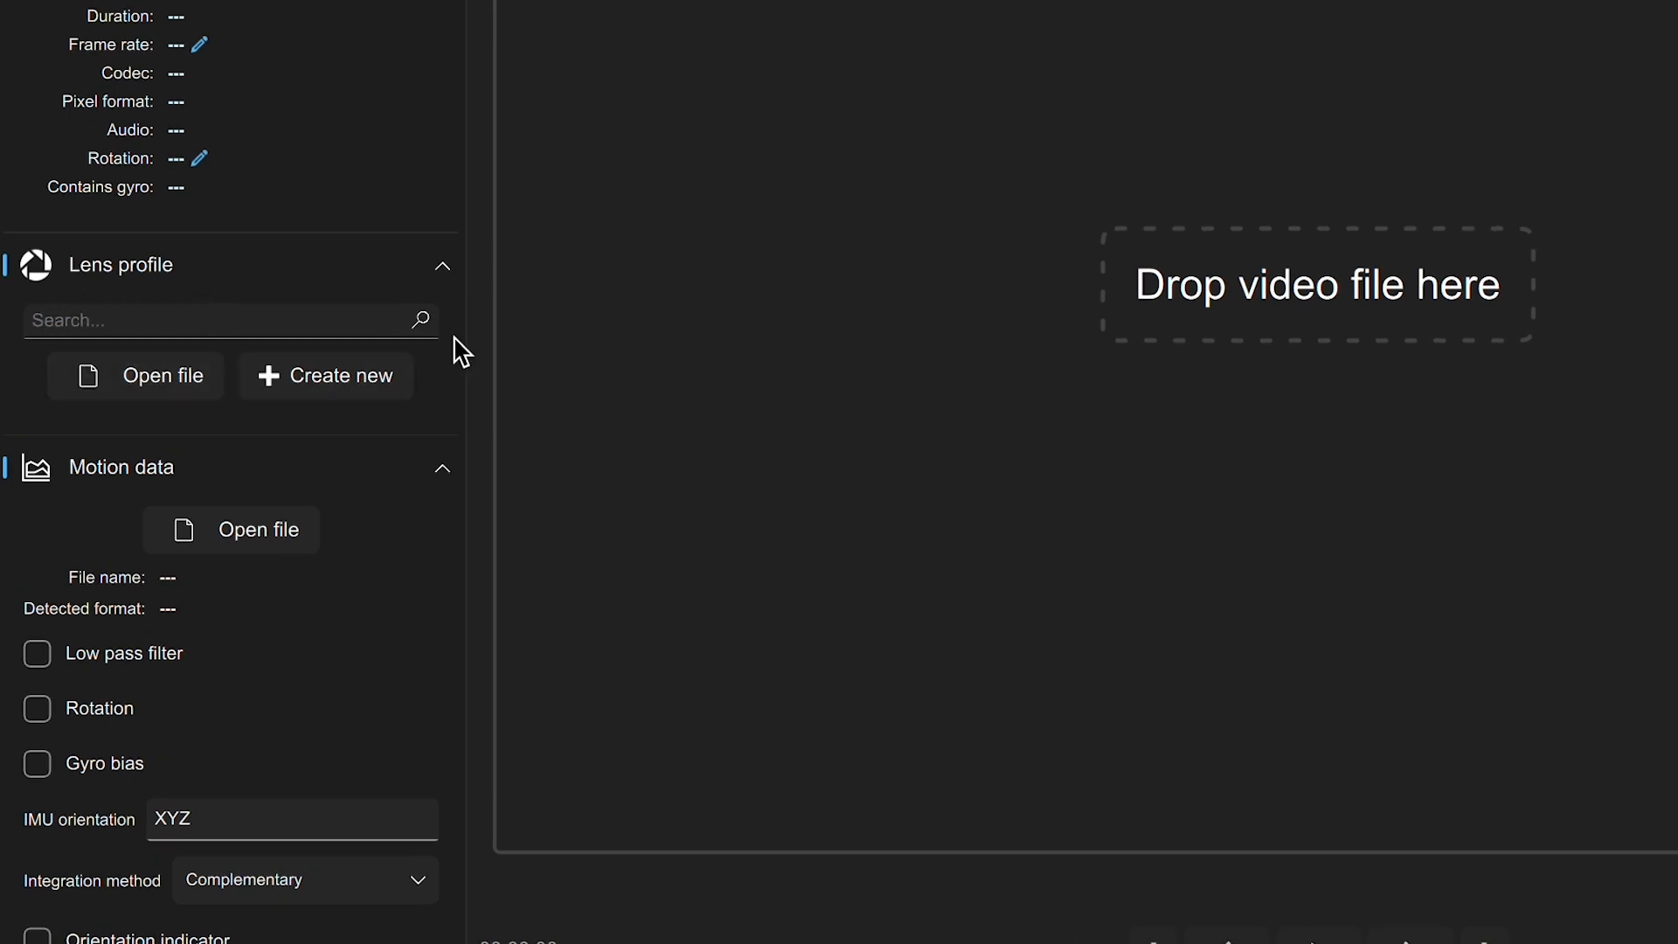
Search the lens profiles for "gopro hero8" and load the GoPro HERO8 Black 16:9 Wide NO-EIS profile
click(276, 316)
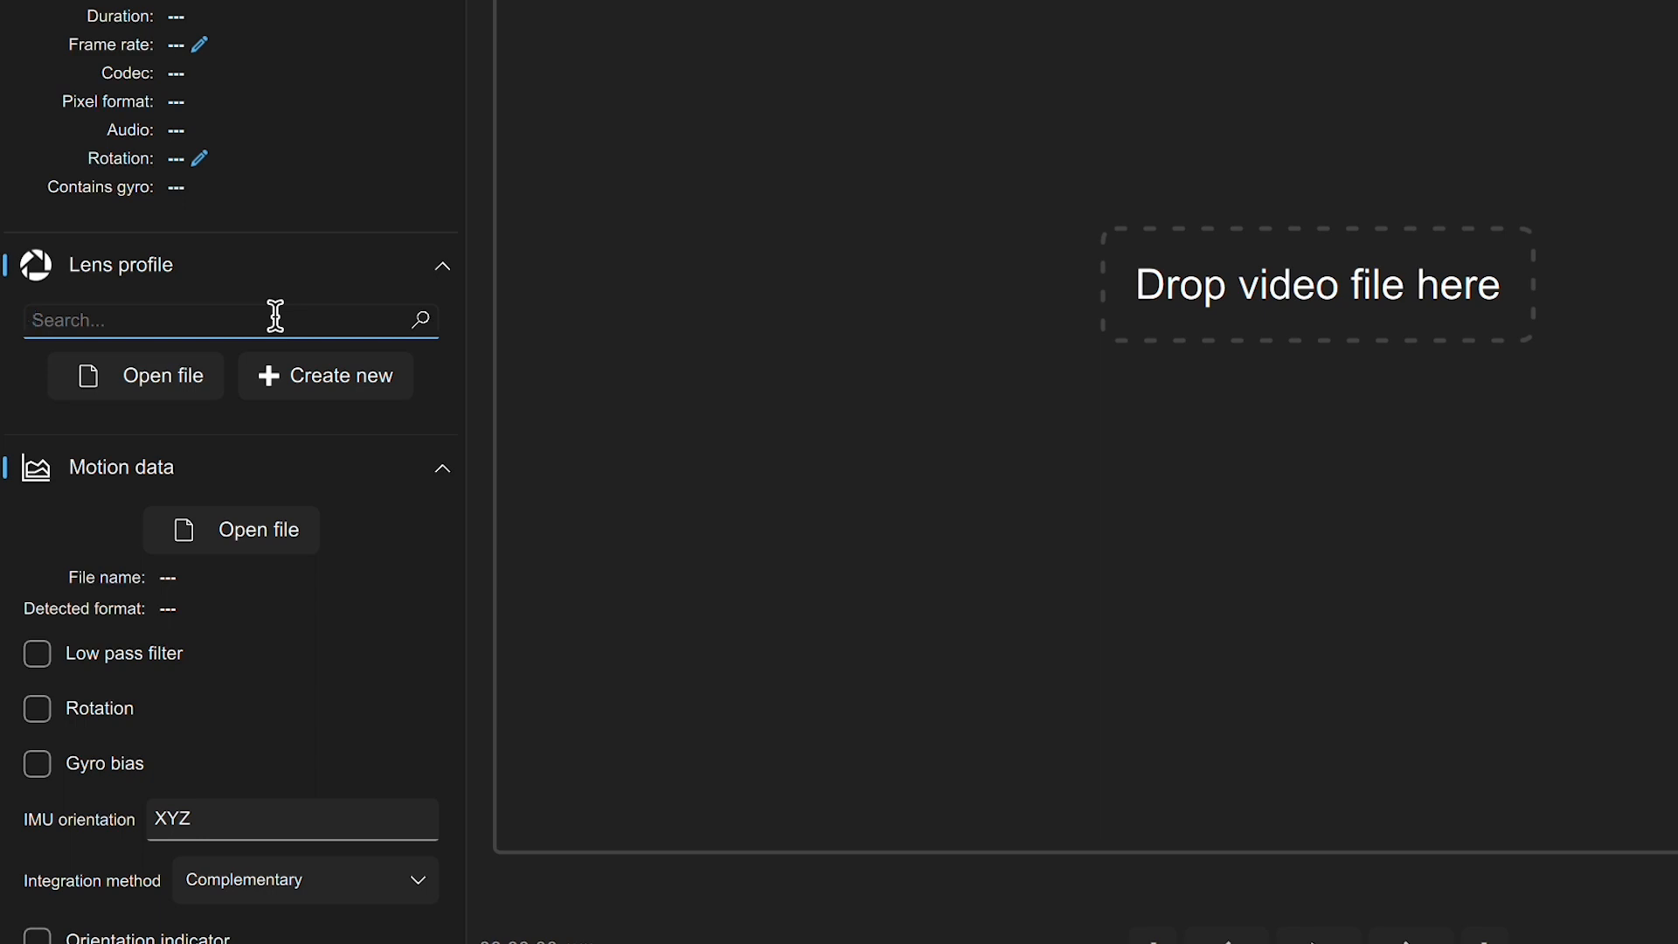
text(gop)
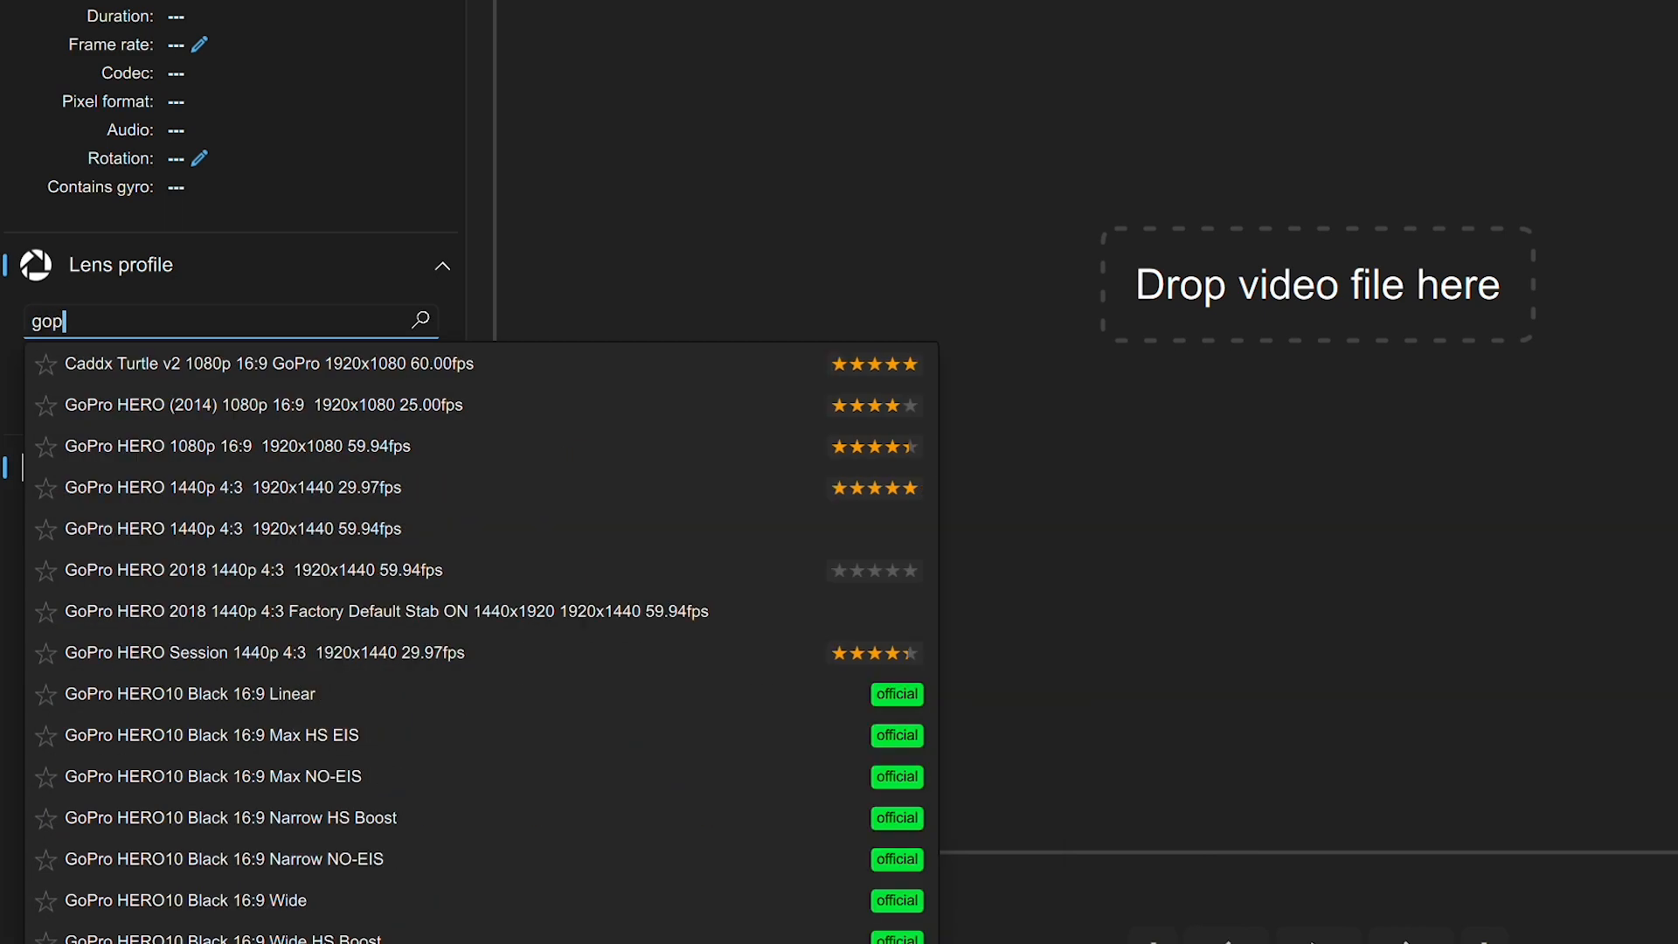
text(ro hero)
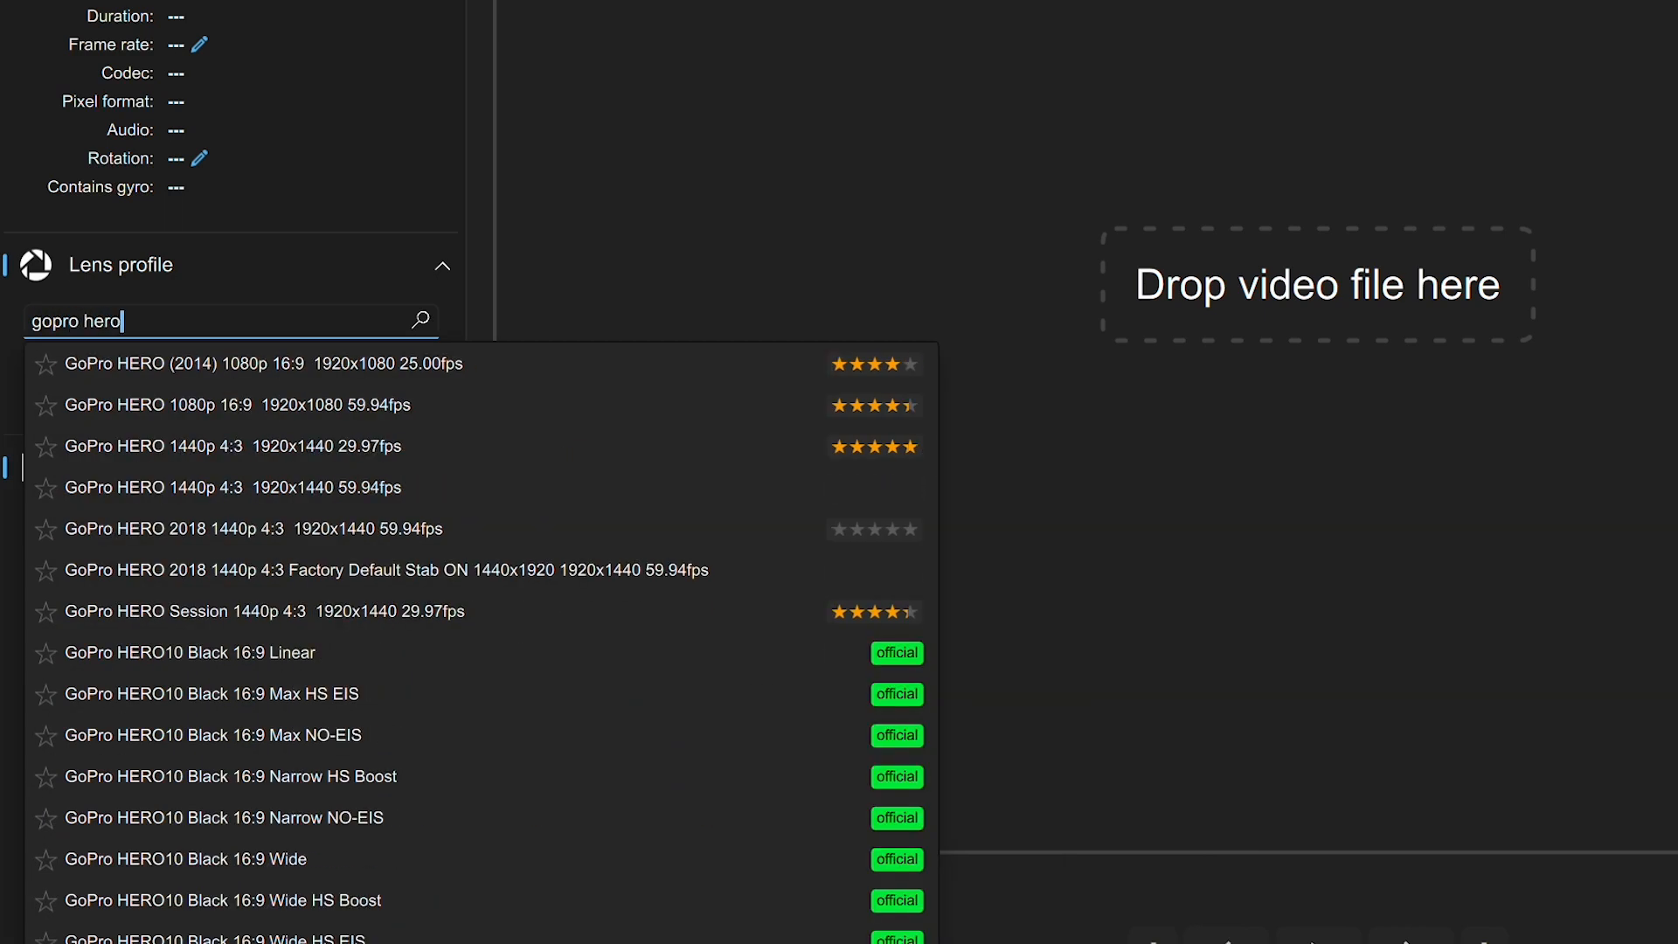
text(8)
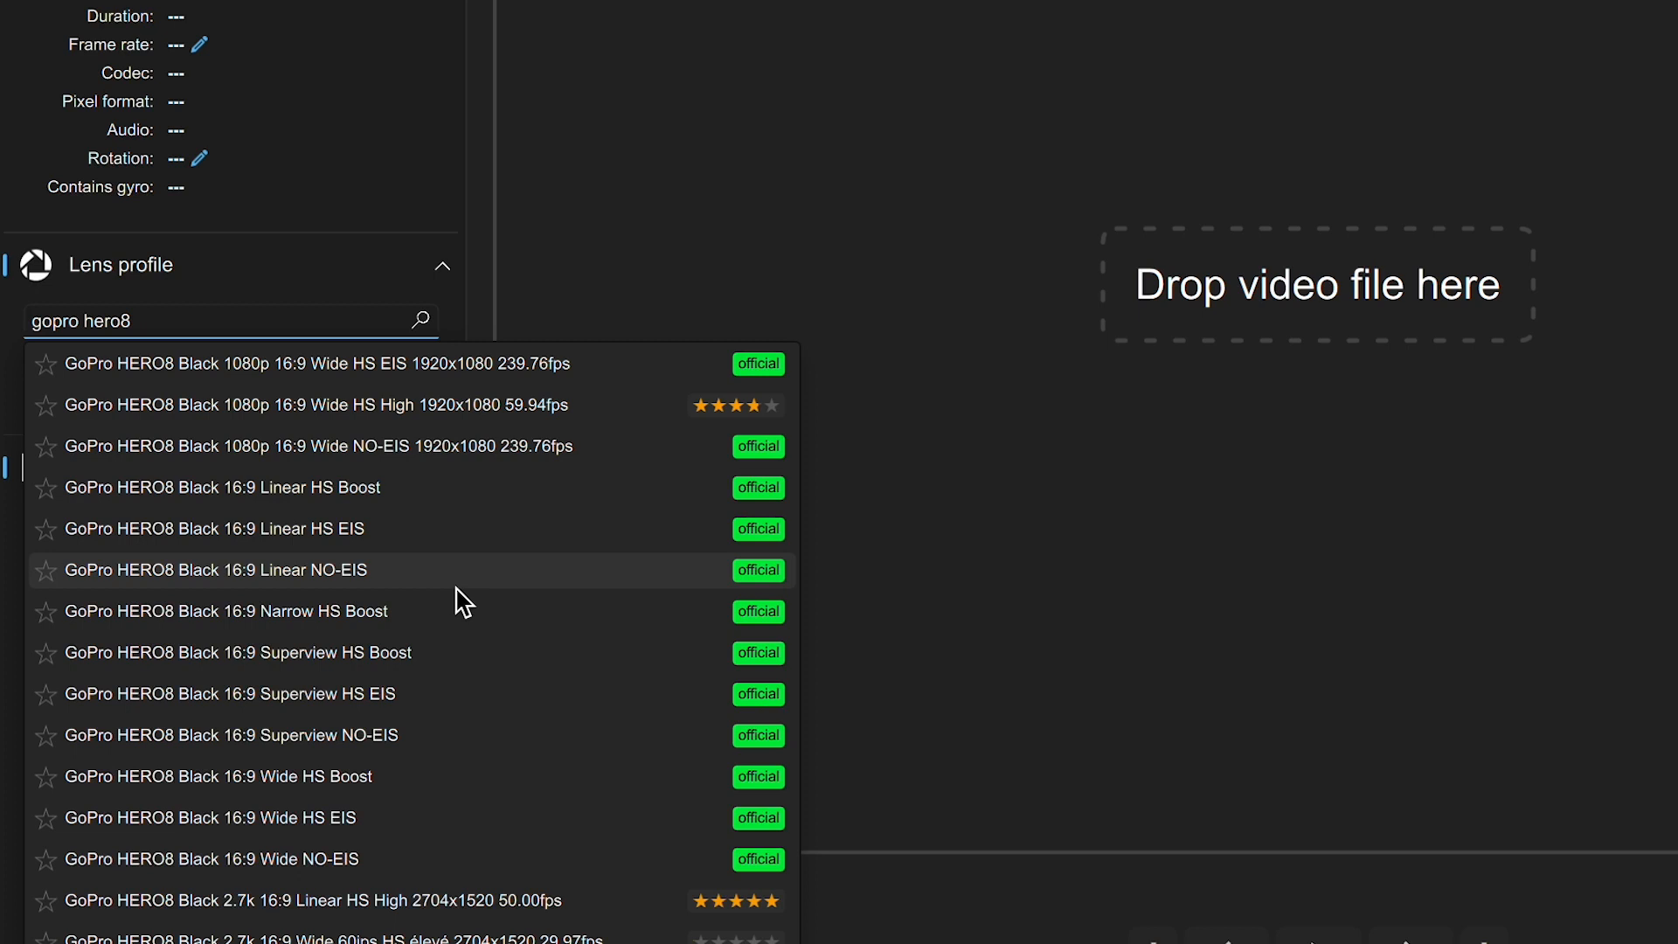
scroll(463, 603, down, 1)
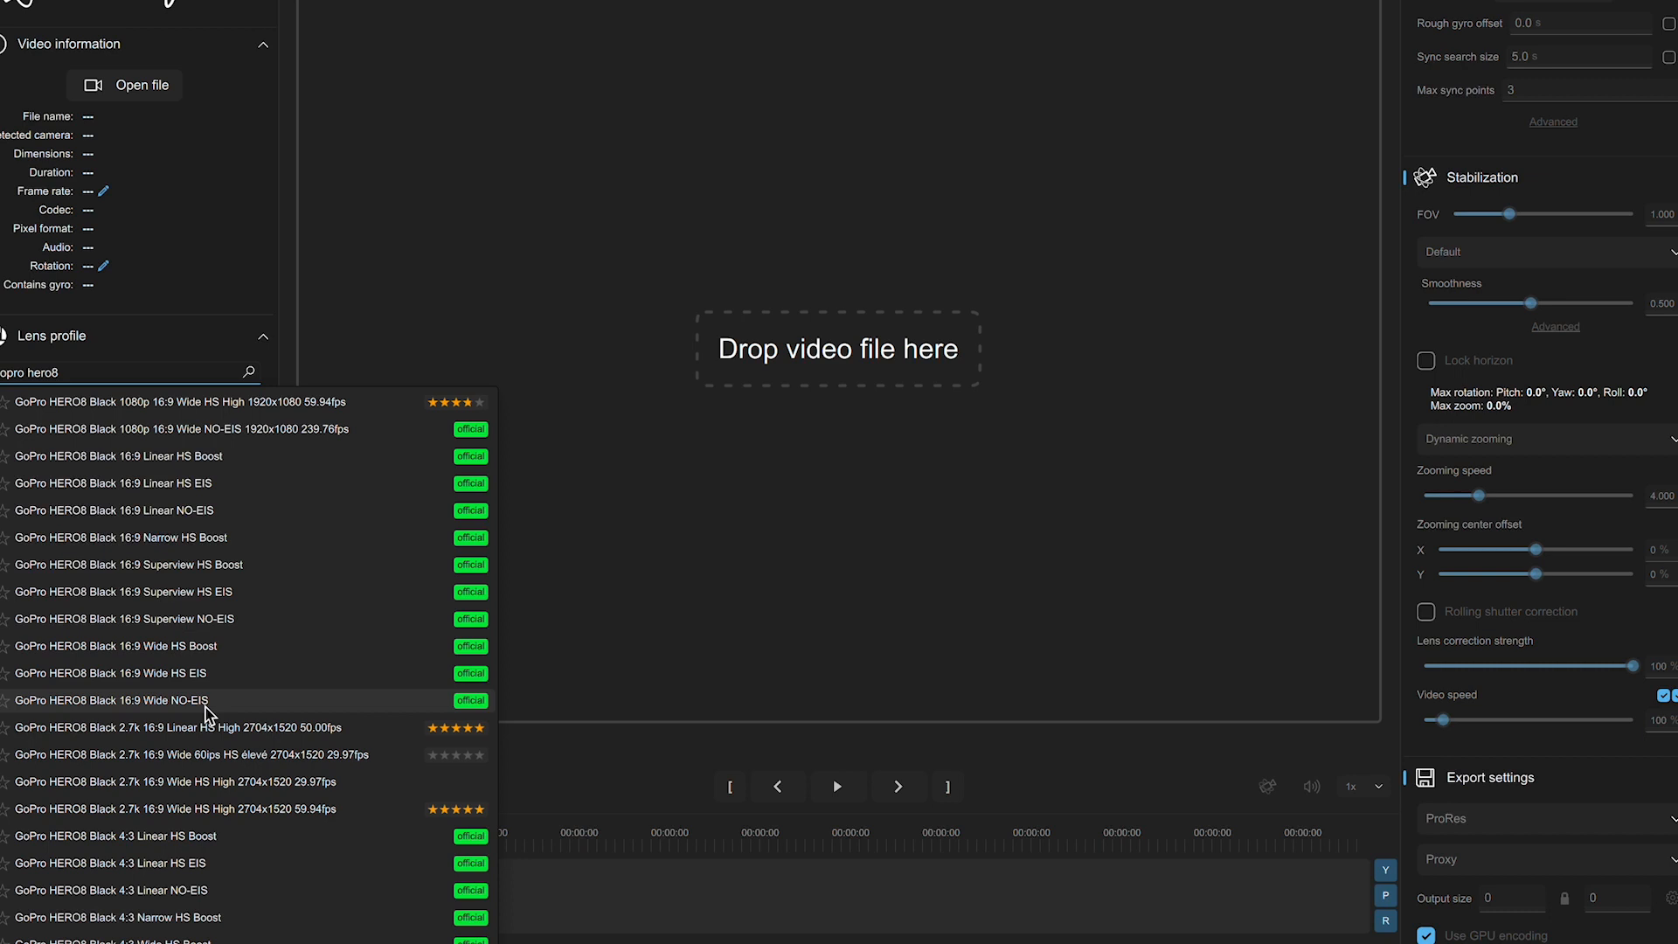
click(207, 713)
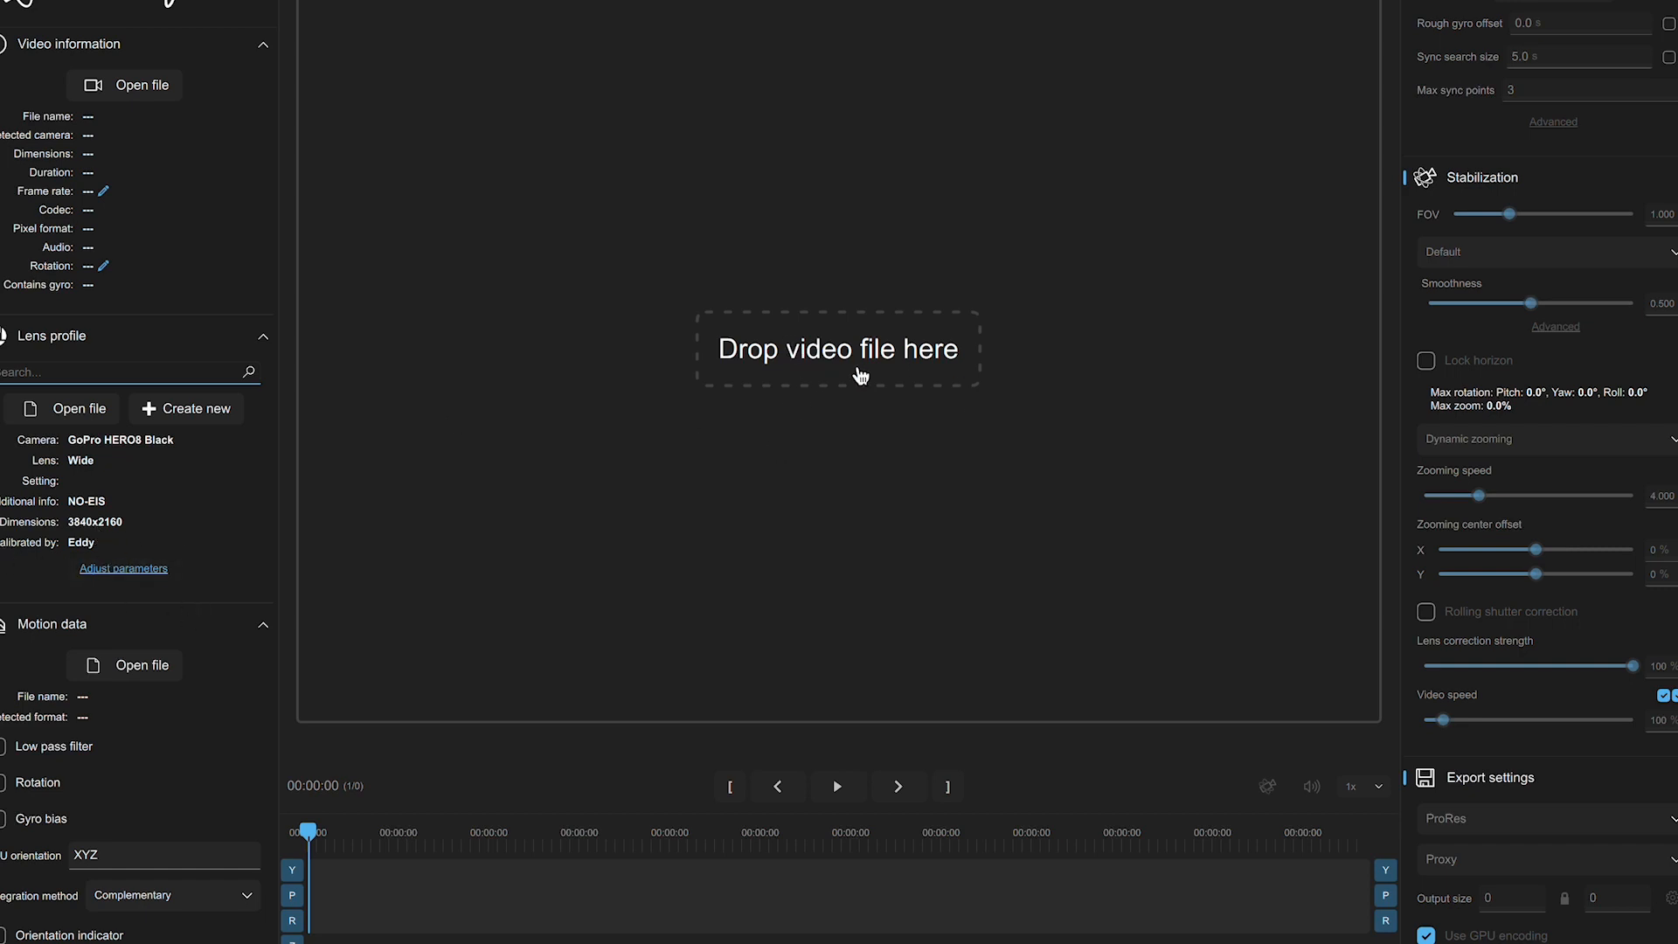
Start opening a video file and browse to the DCIM/100GOPRO folder on the Untitled drive
click(874, 360)
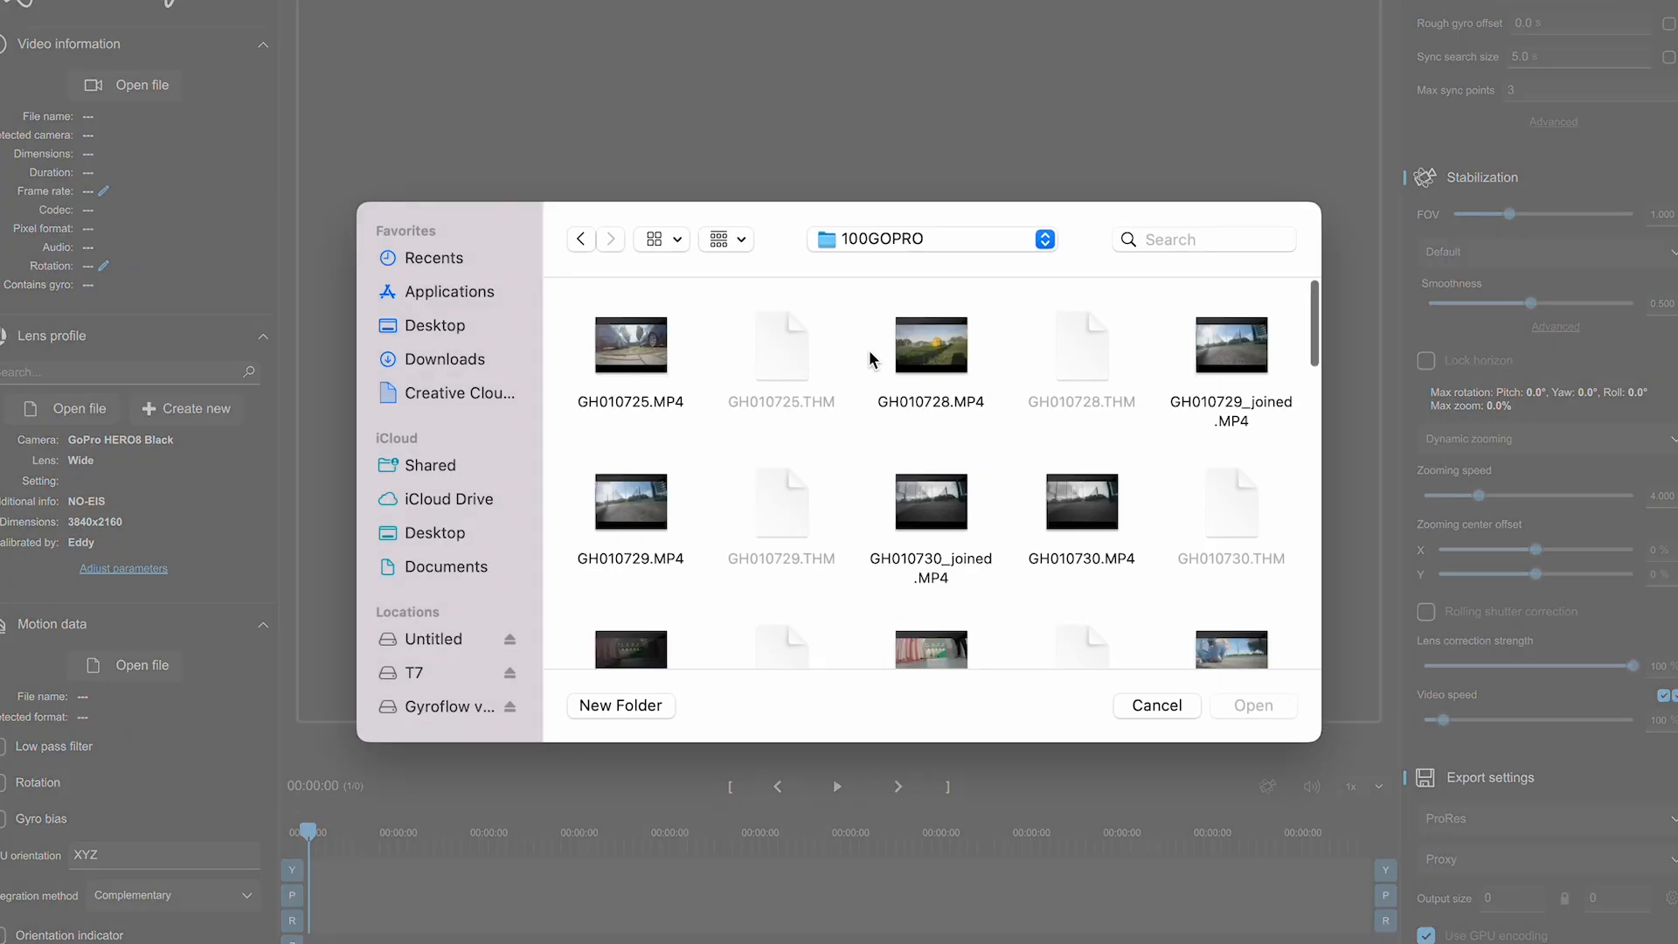
scroll(469, 516, down, 5)
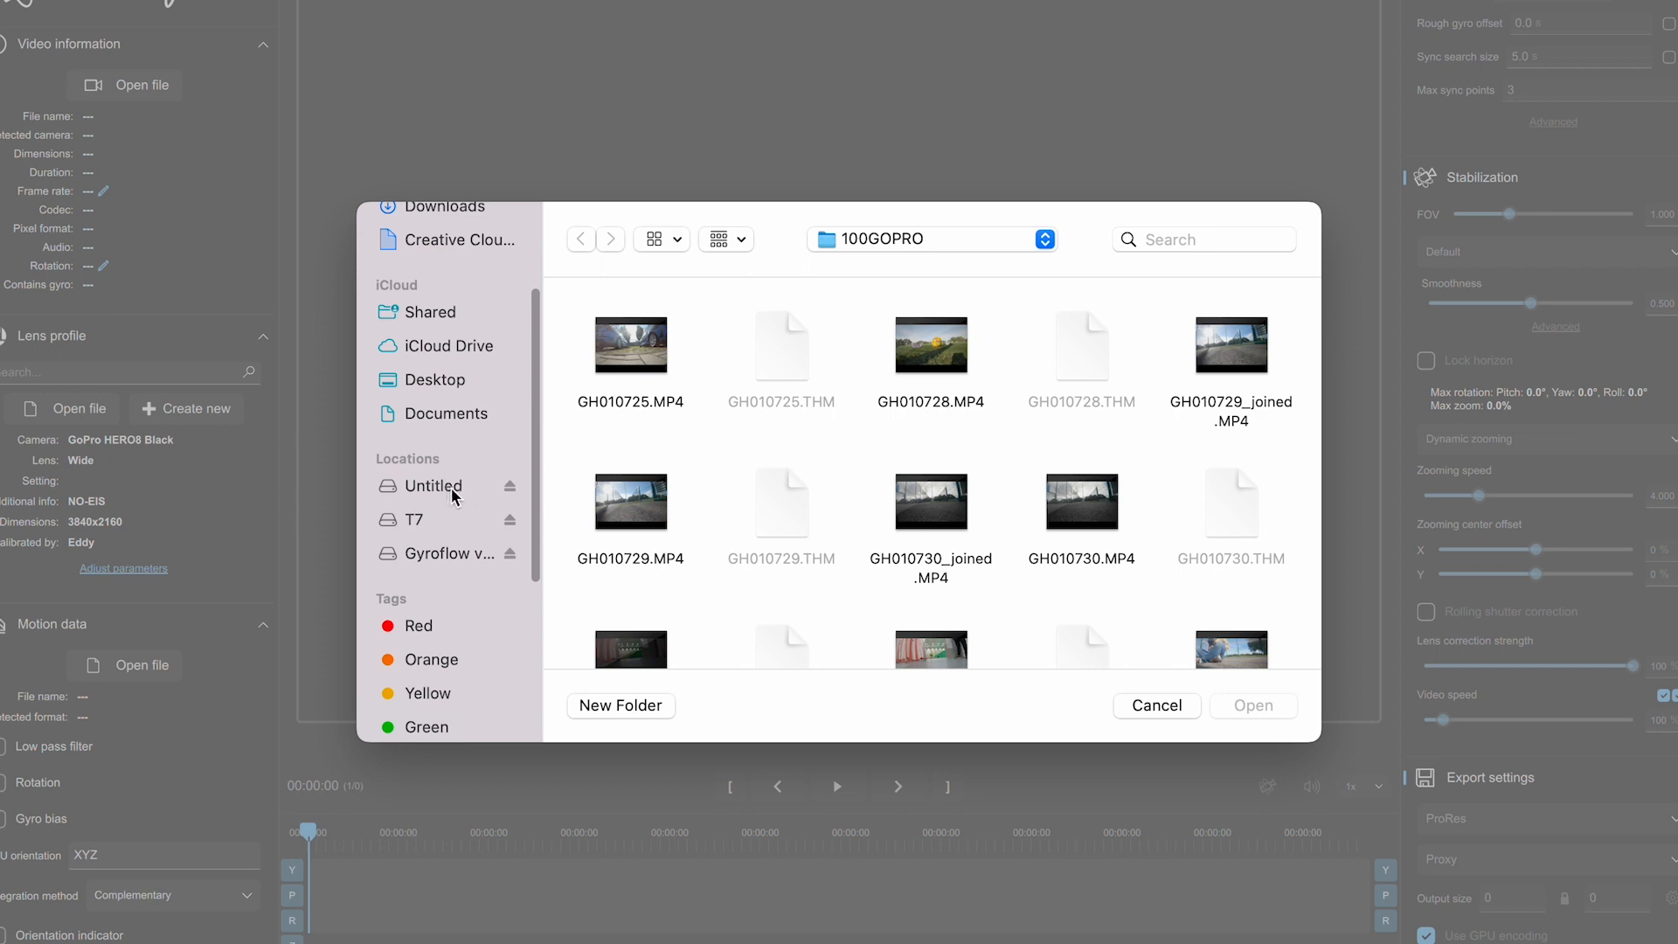
click(439, 490)
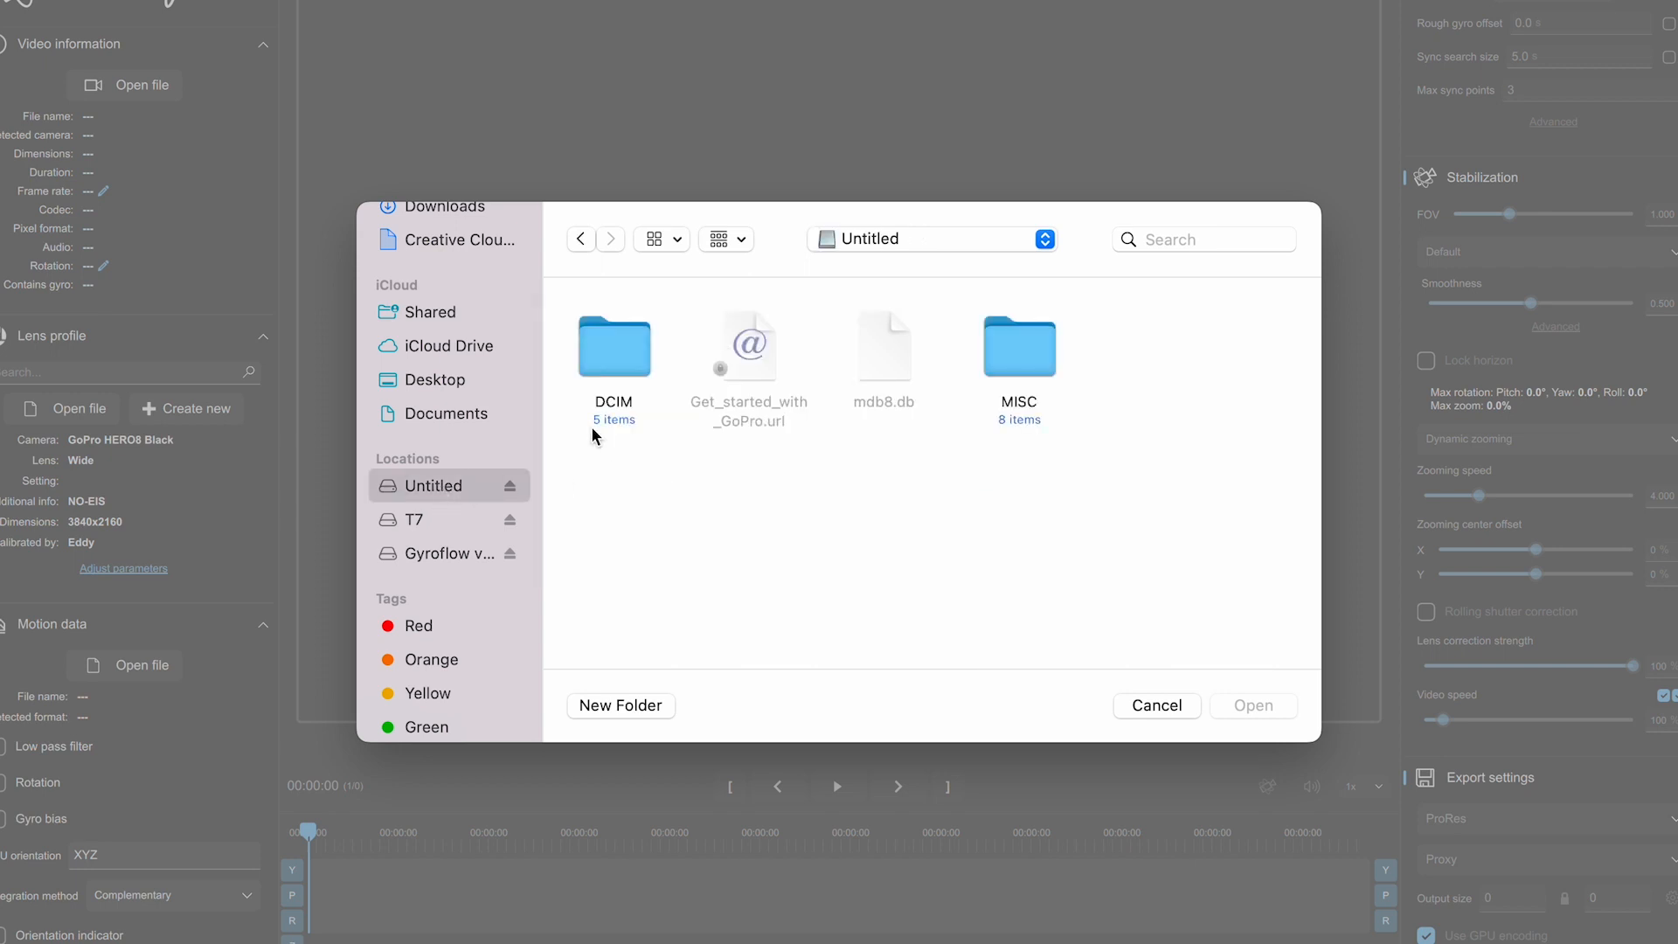
click(615, 363)
double_click(614, 363)
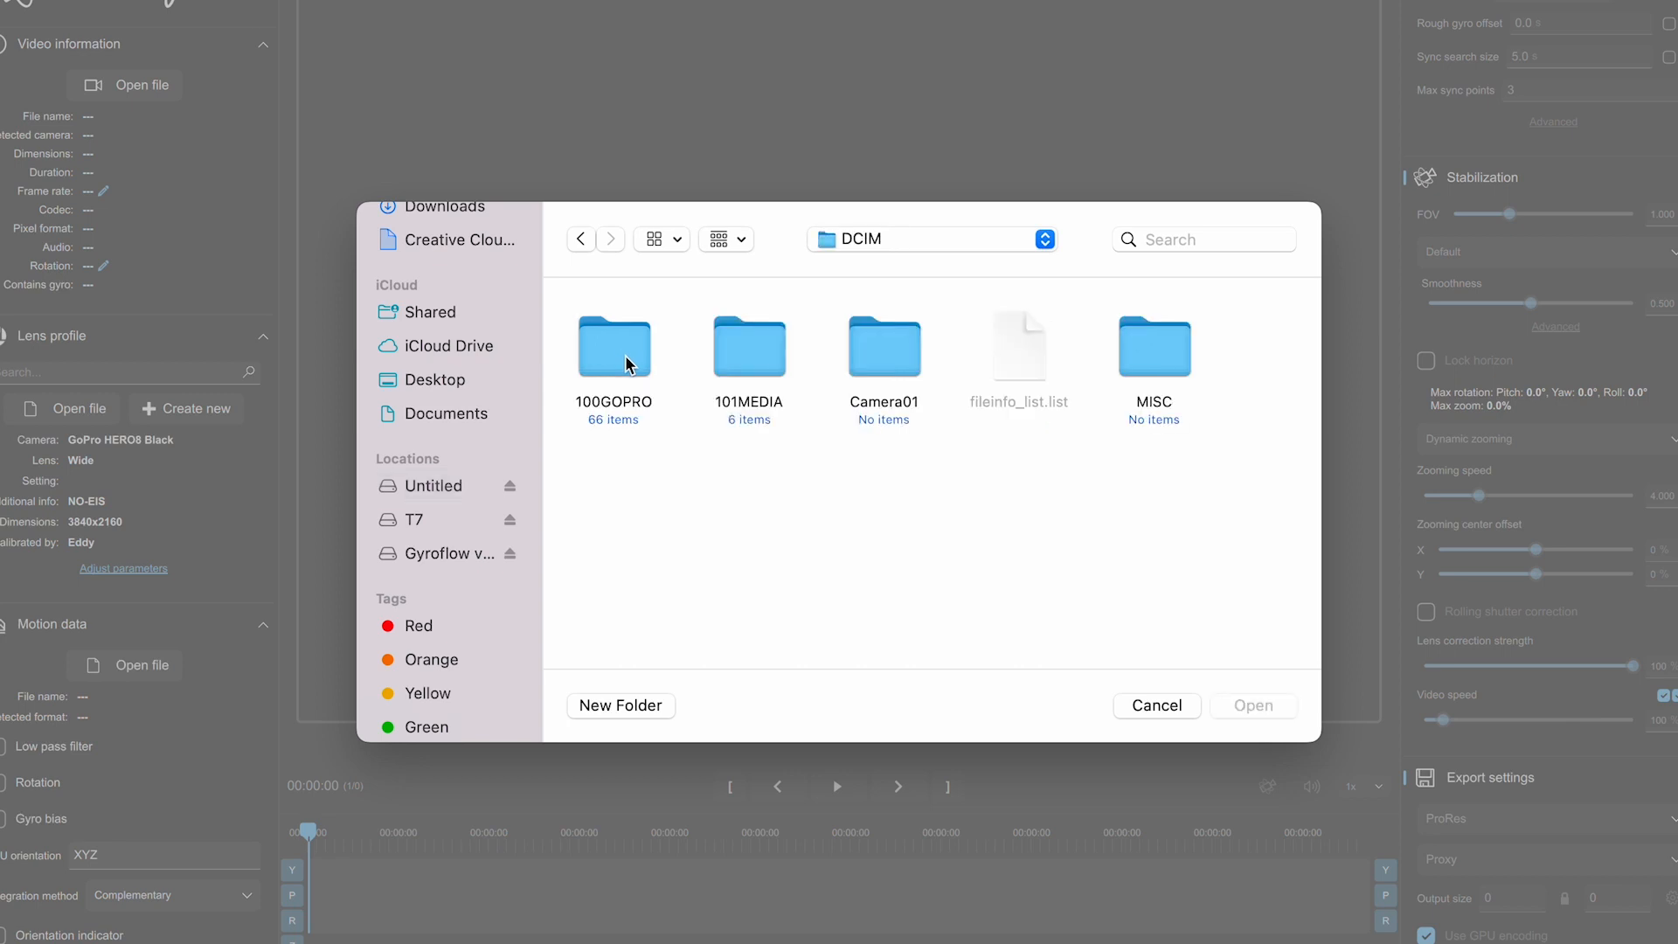
double_click(623, 364)
Find the clip GH010732.MP4 in the 100GOPRO folder and load it for stabilization
scroll(1070, 527, down, 10)
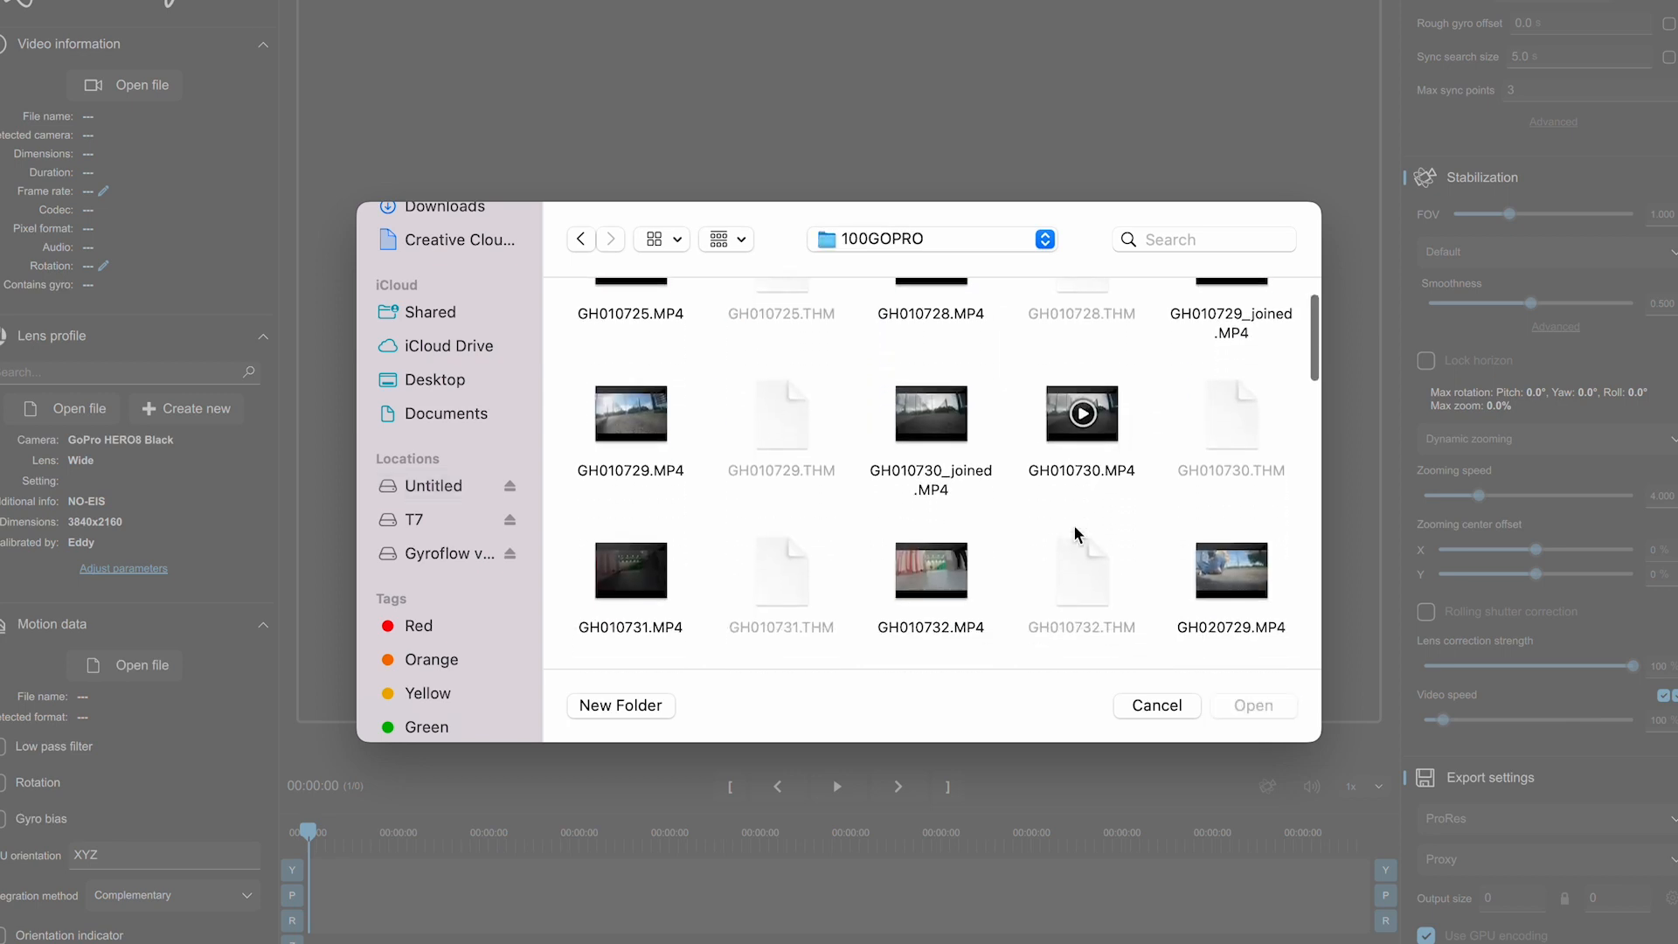
scroll(1077, 533, up, 5)
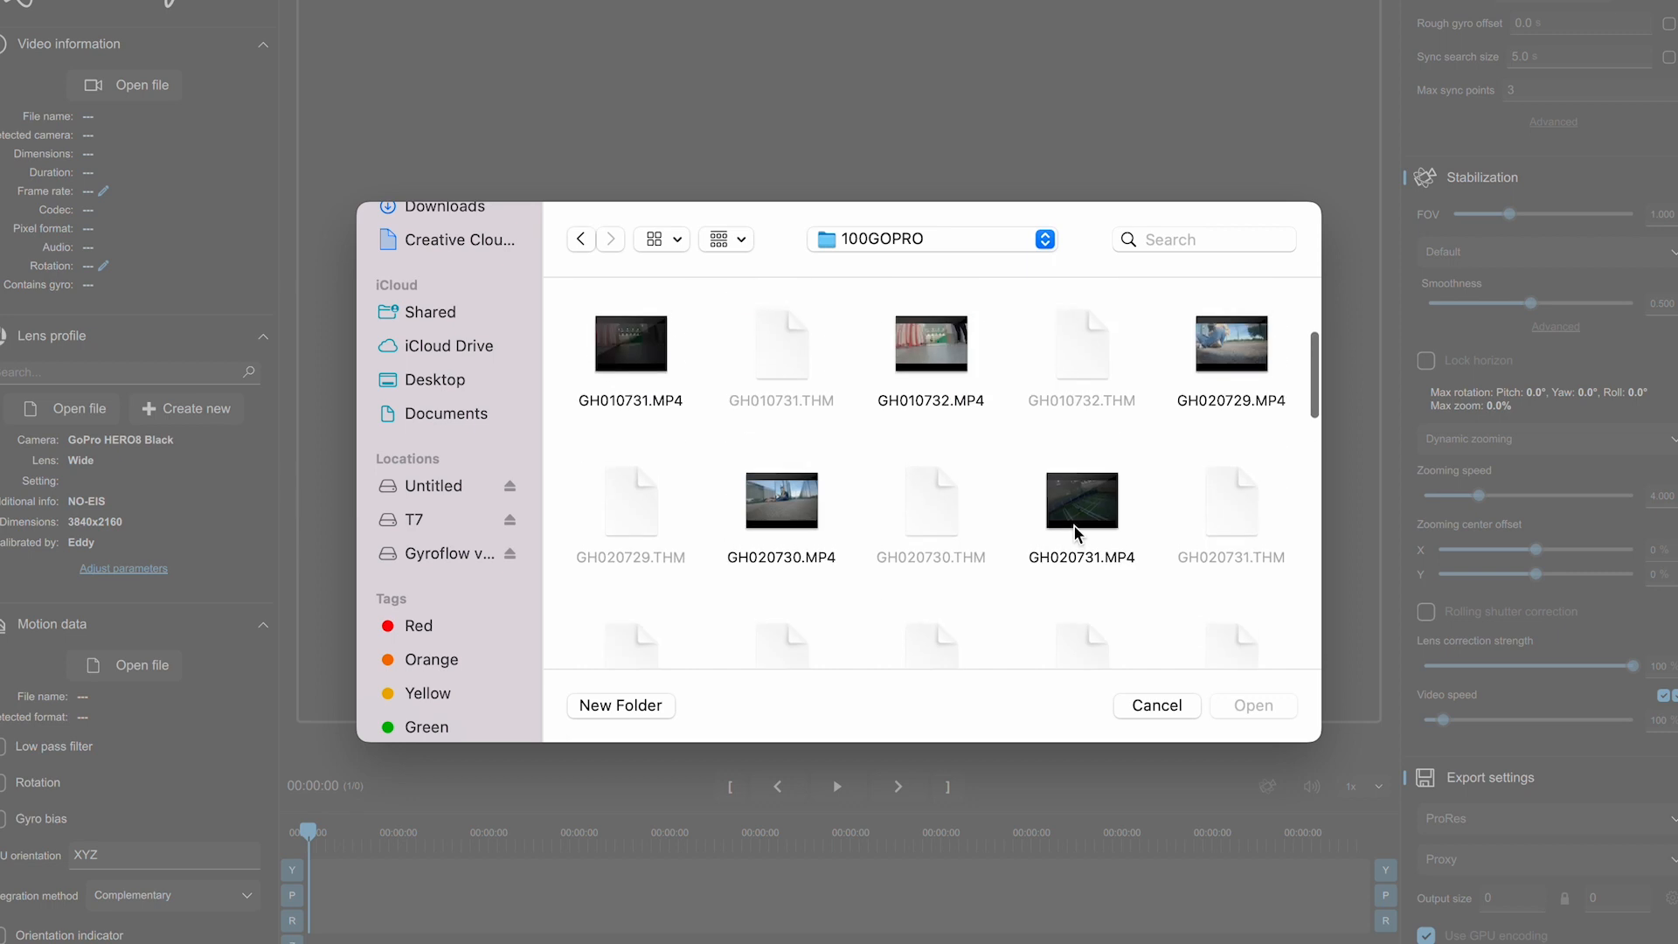
scroll(1077, 533, up, 5)
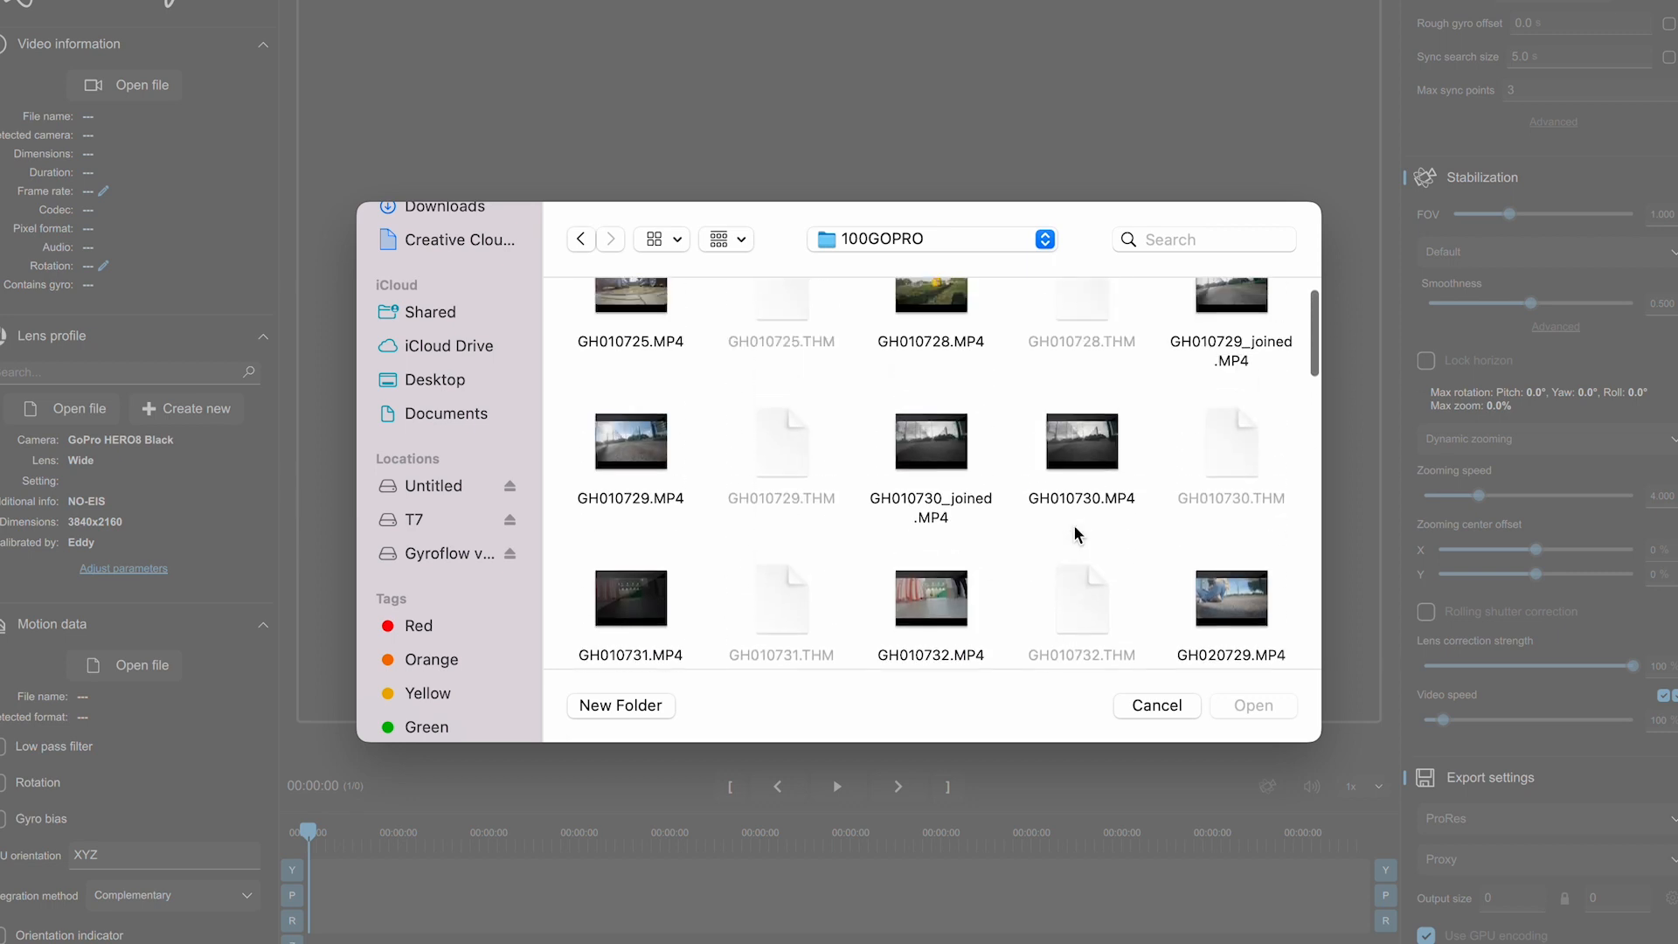
scroll(1075, 533, down, 4)
click(948, 517)
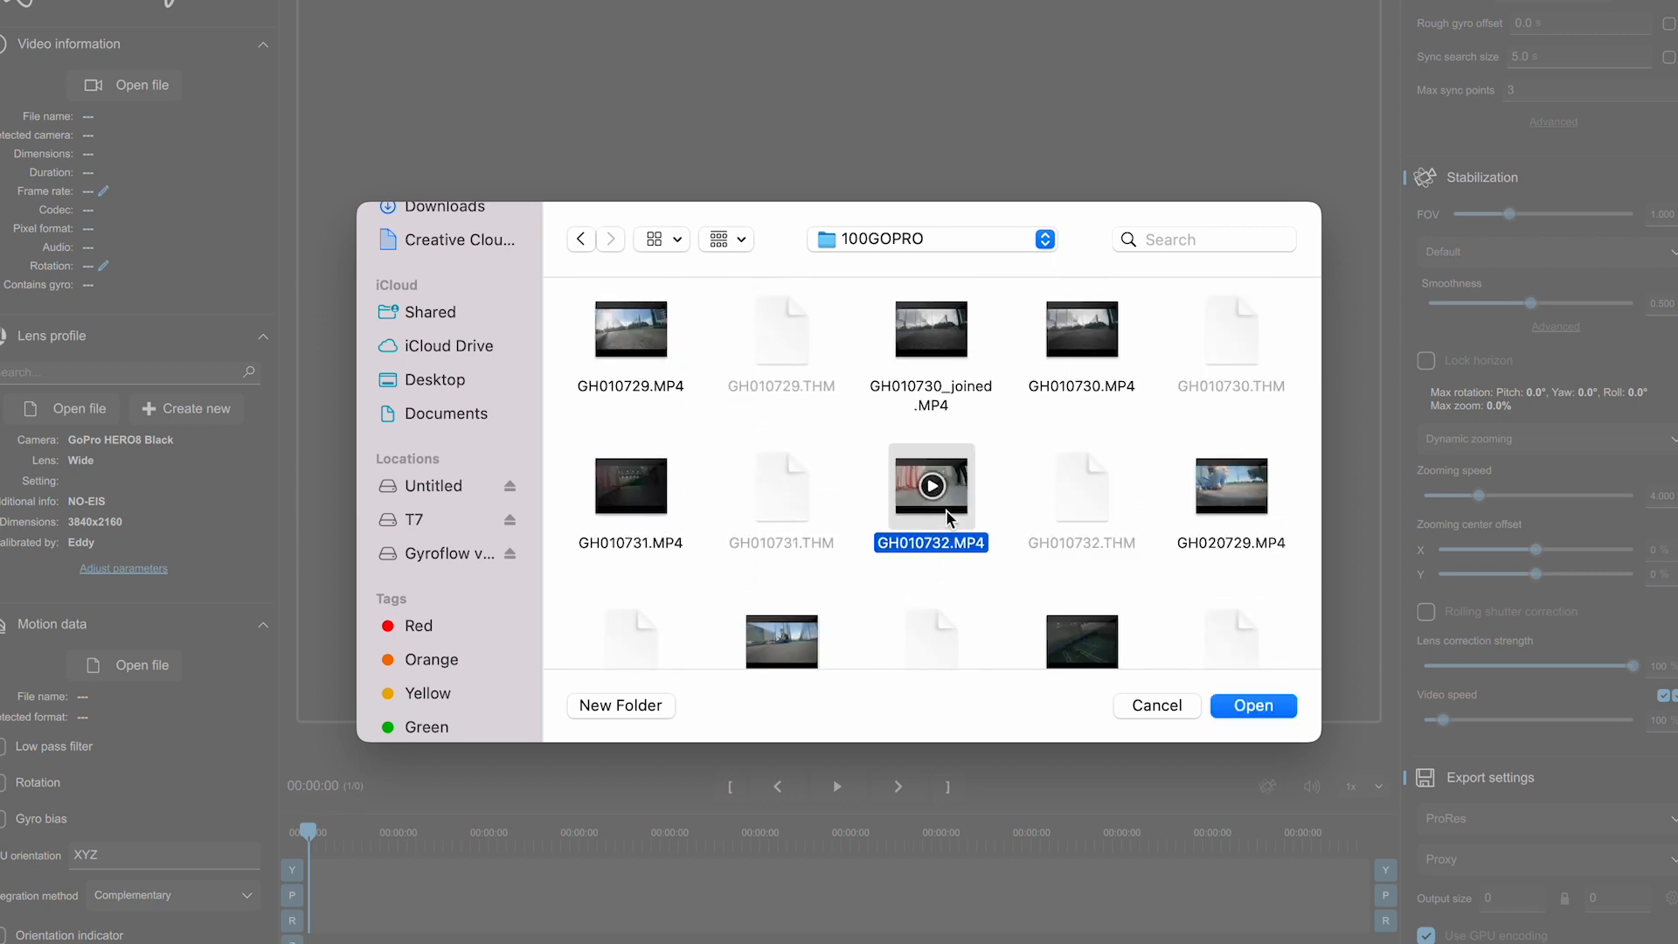
click(1243, 710)
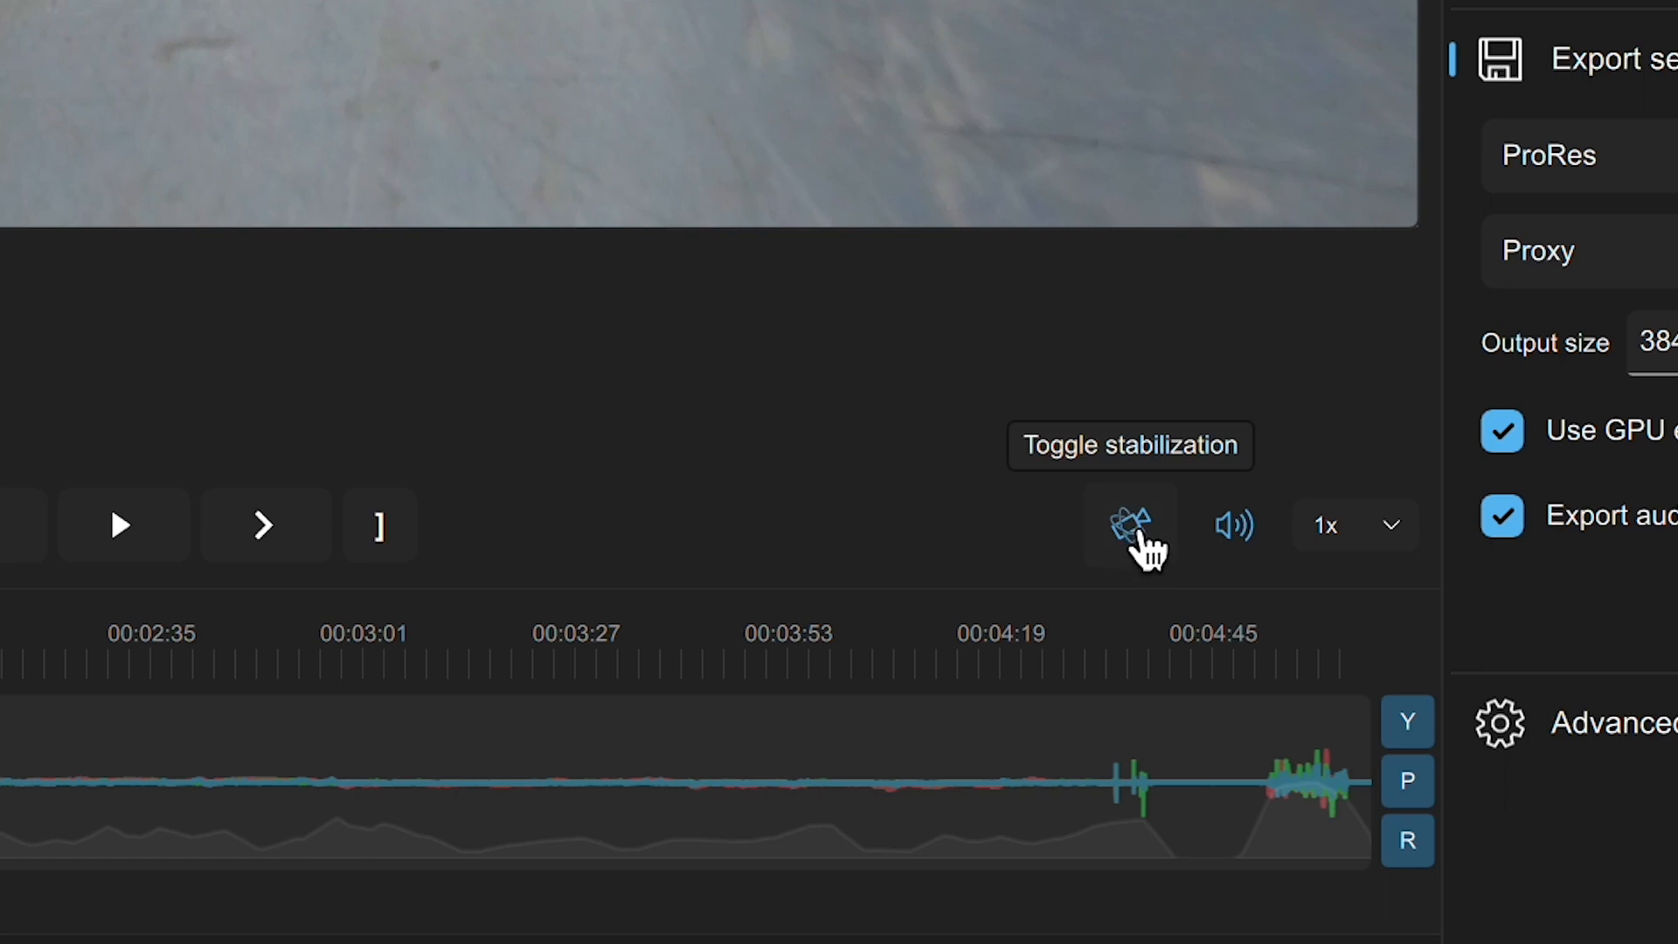
Turn stabilization off and play the original footage from about 00:00:37 to judge its shake
click(1129, 543)
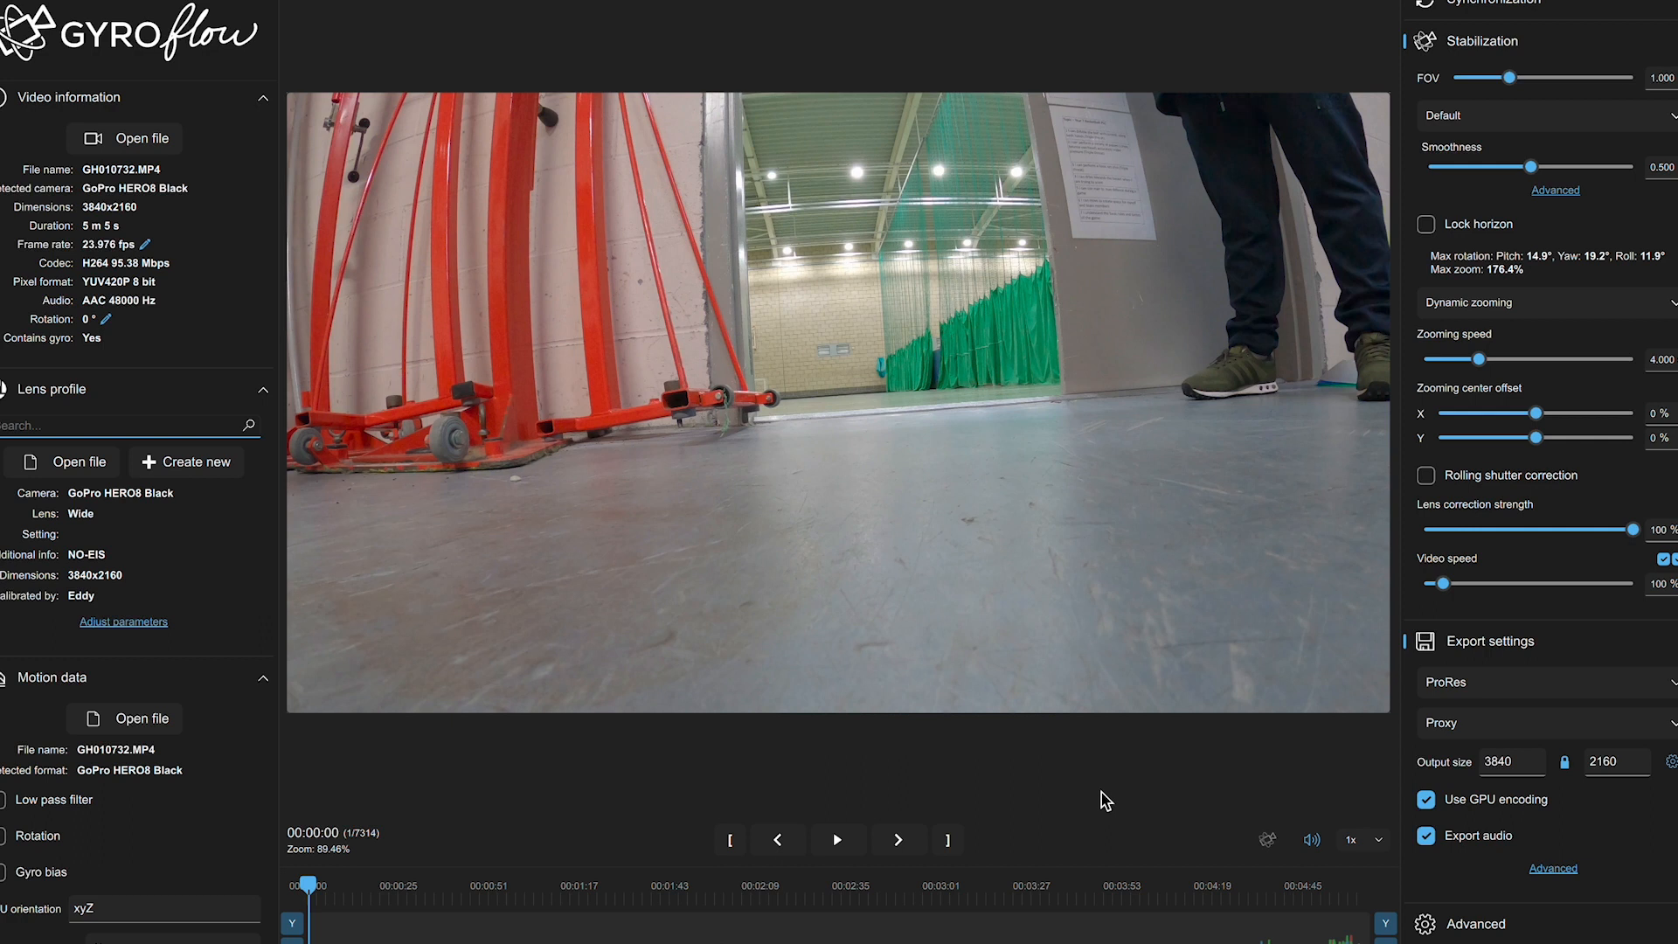
click(393, 888)
drag(393, 887, 438, 888)
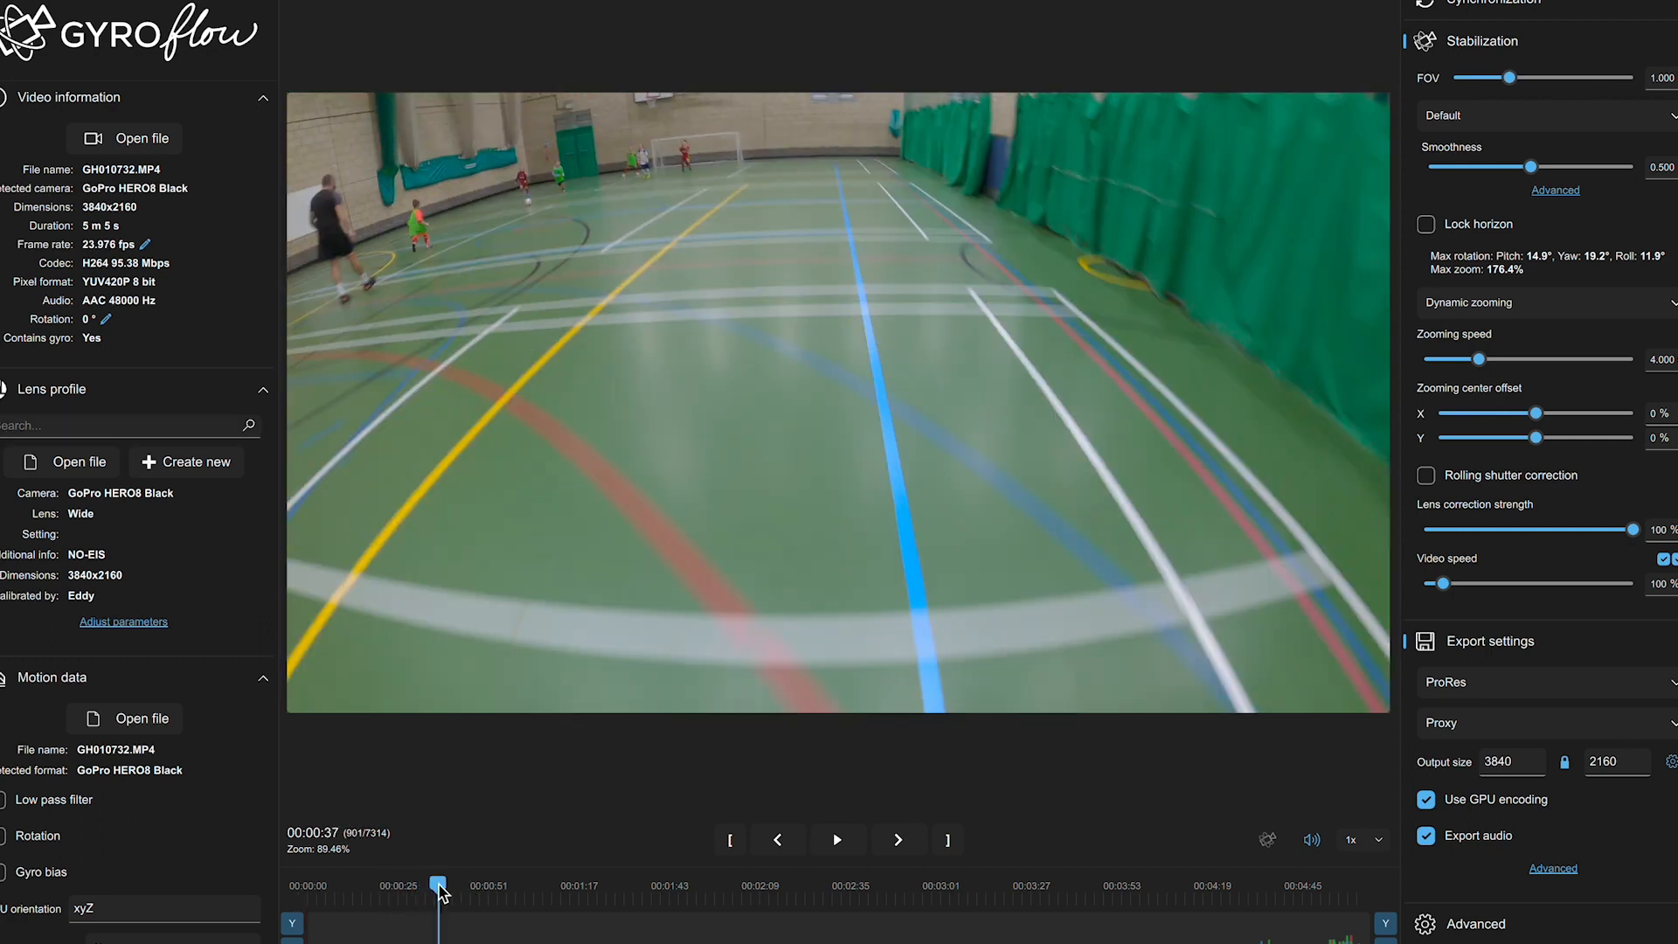
click(839, 841)
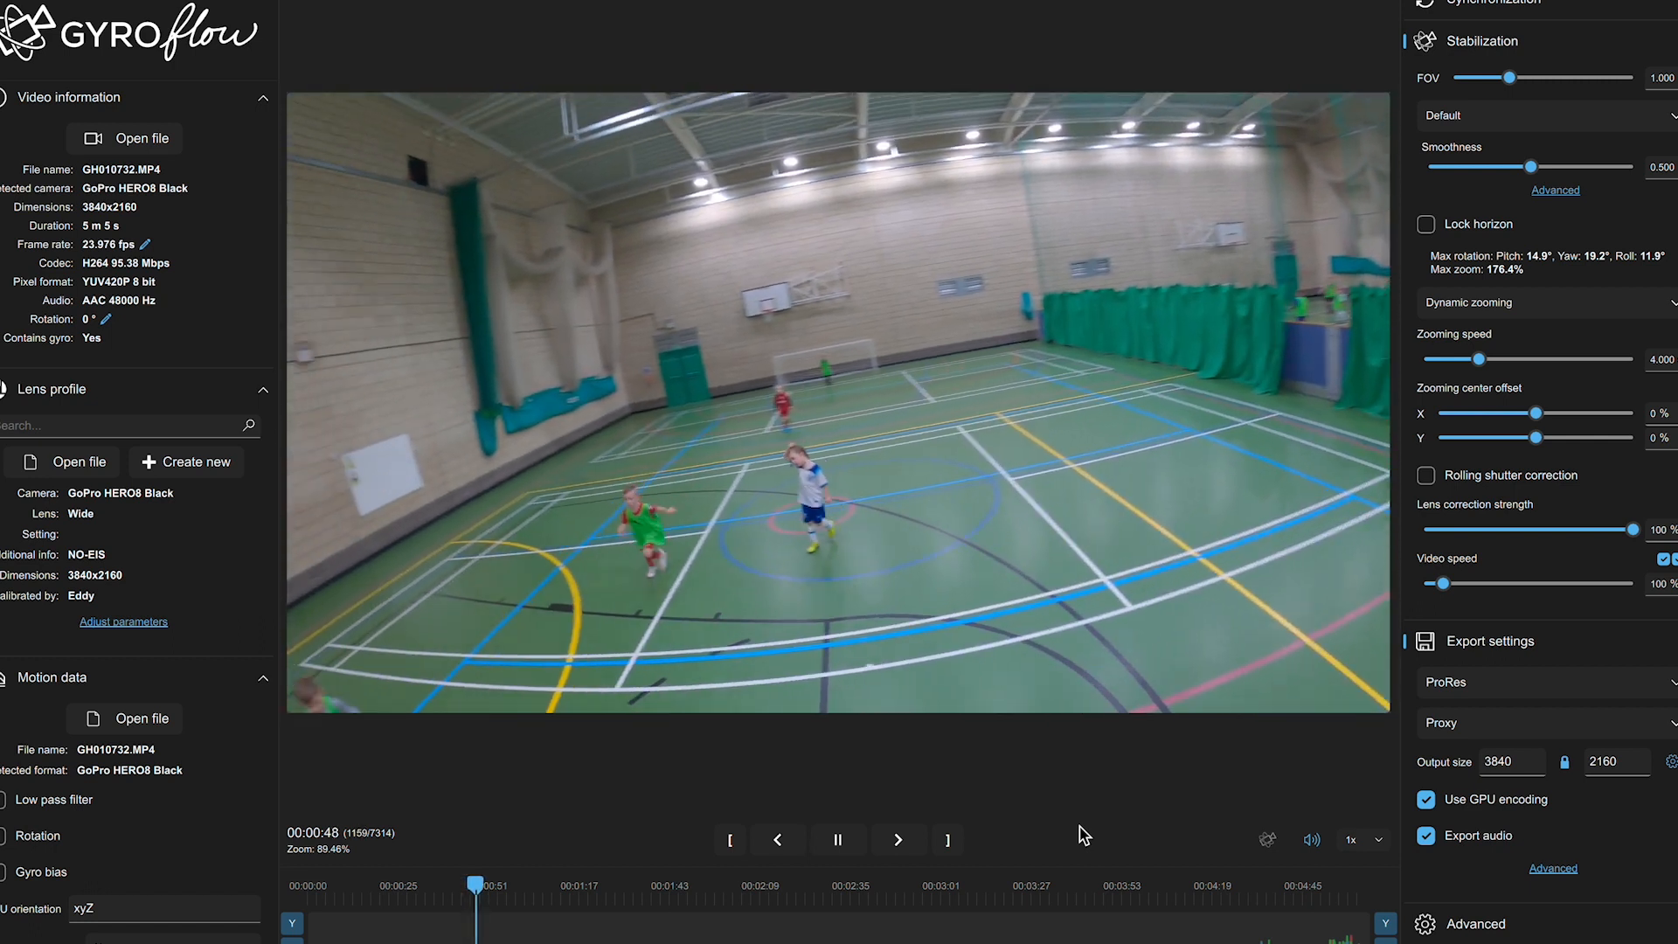
click(837, 839)
Return to about 00:00:33 and play the footage with stabilization on until about 00:01:45 for comparison
drag(482, 885, 428, 892)
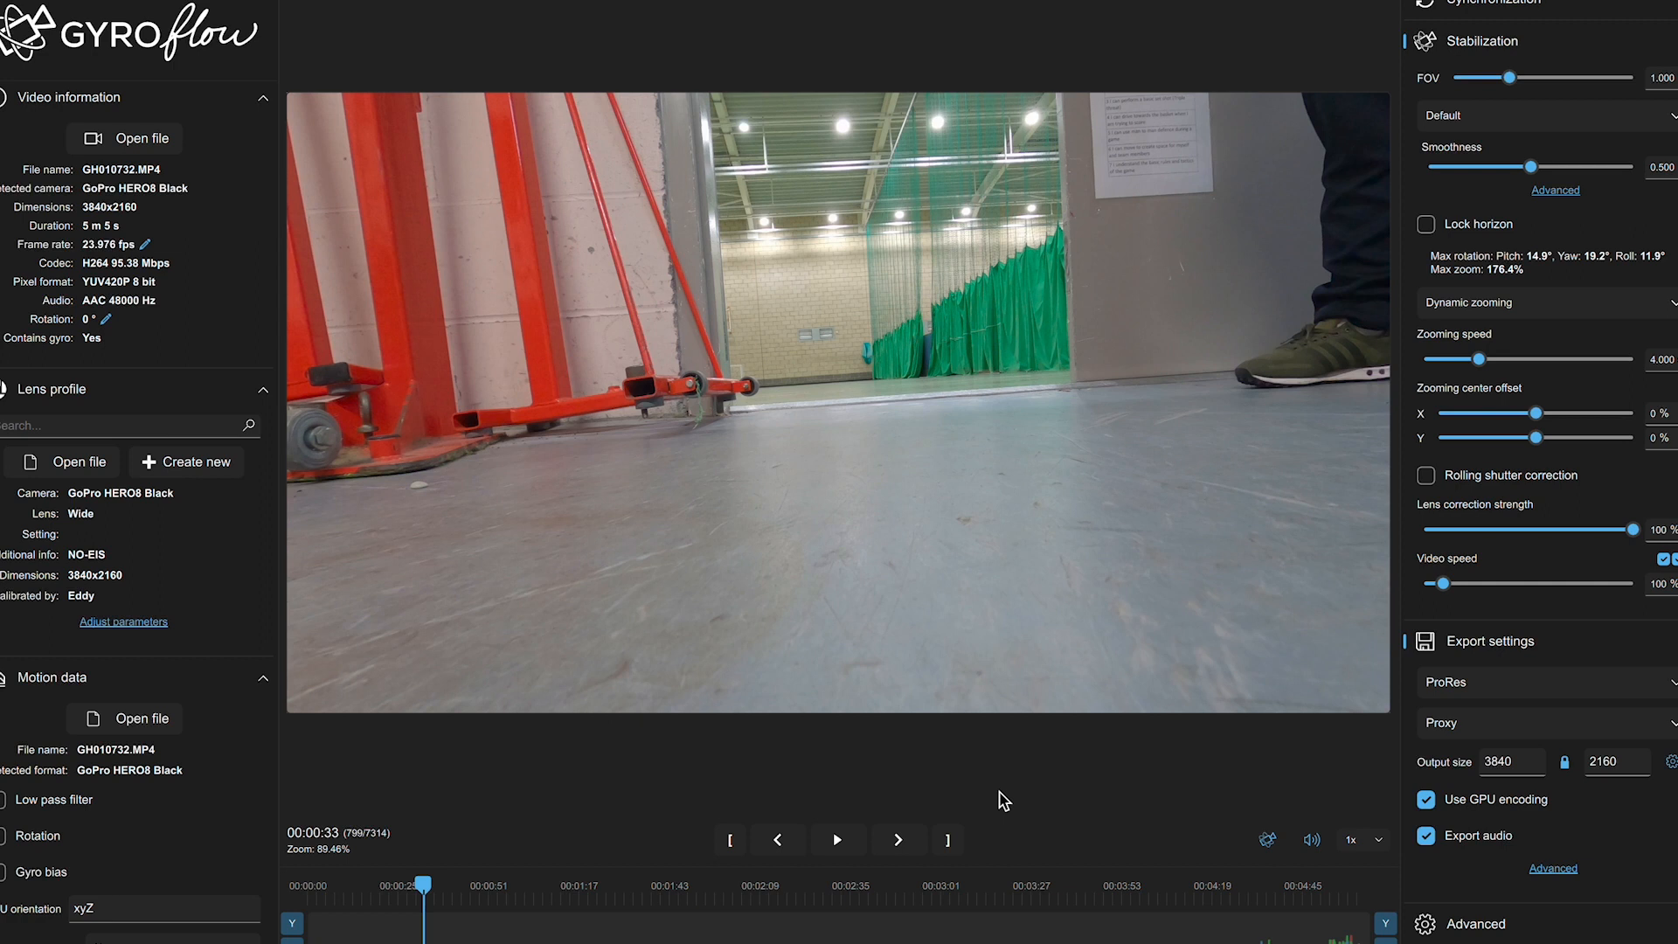
click(837, 841)
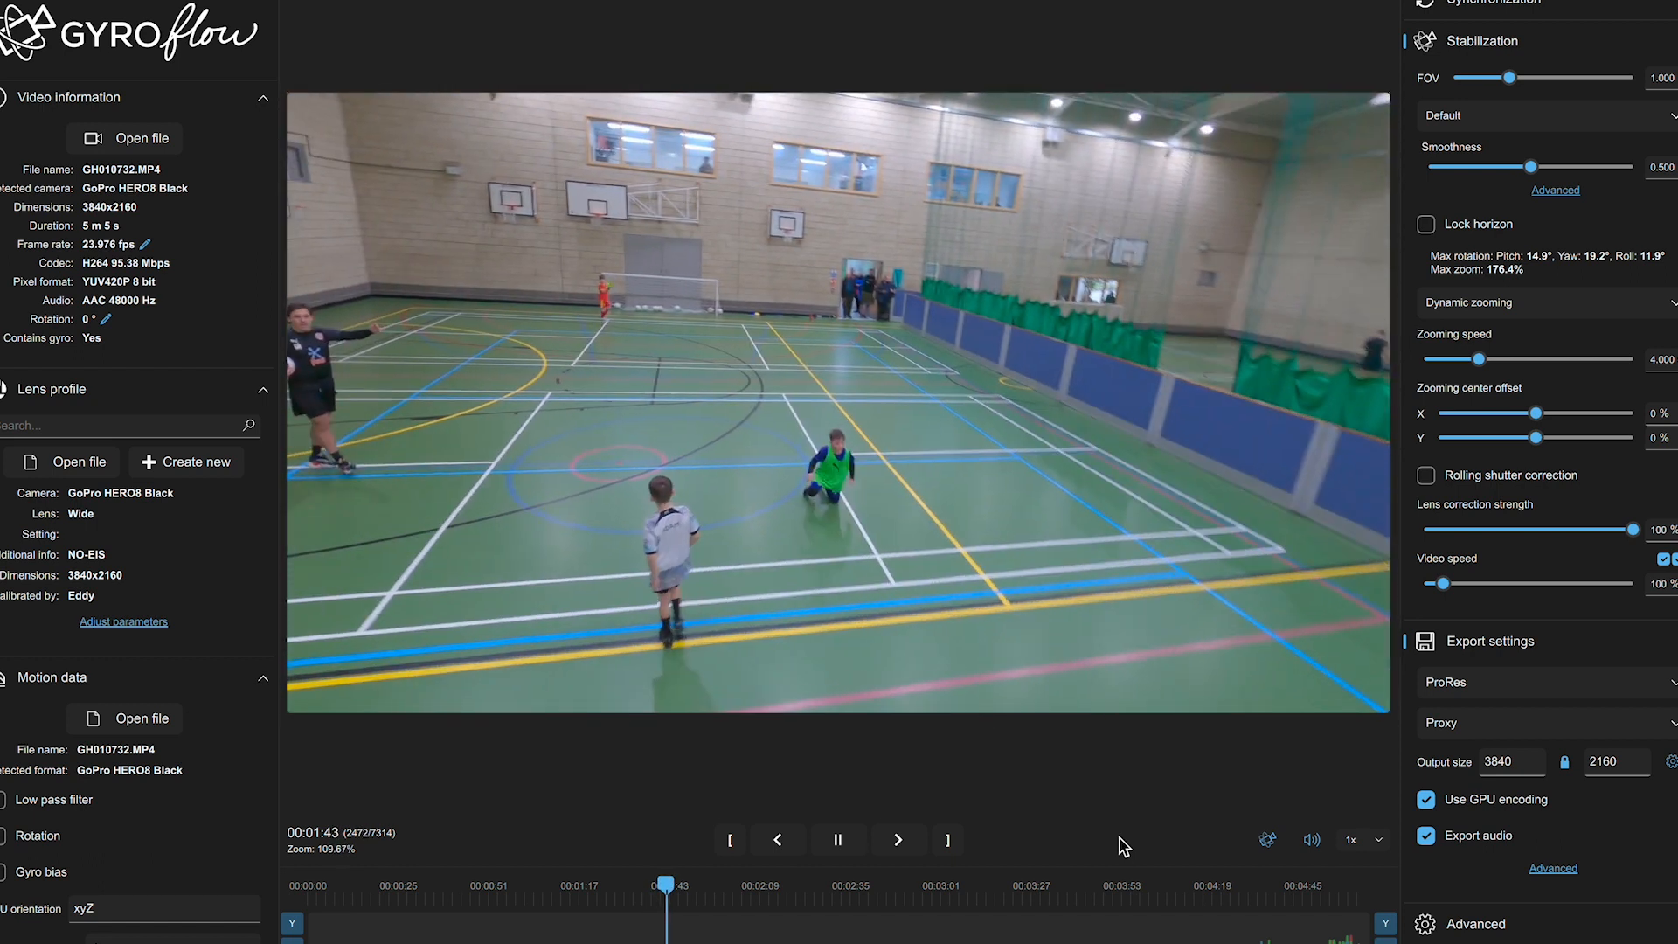
click(843, 846)
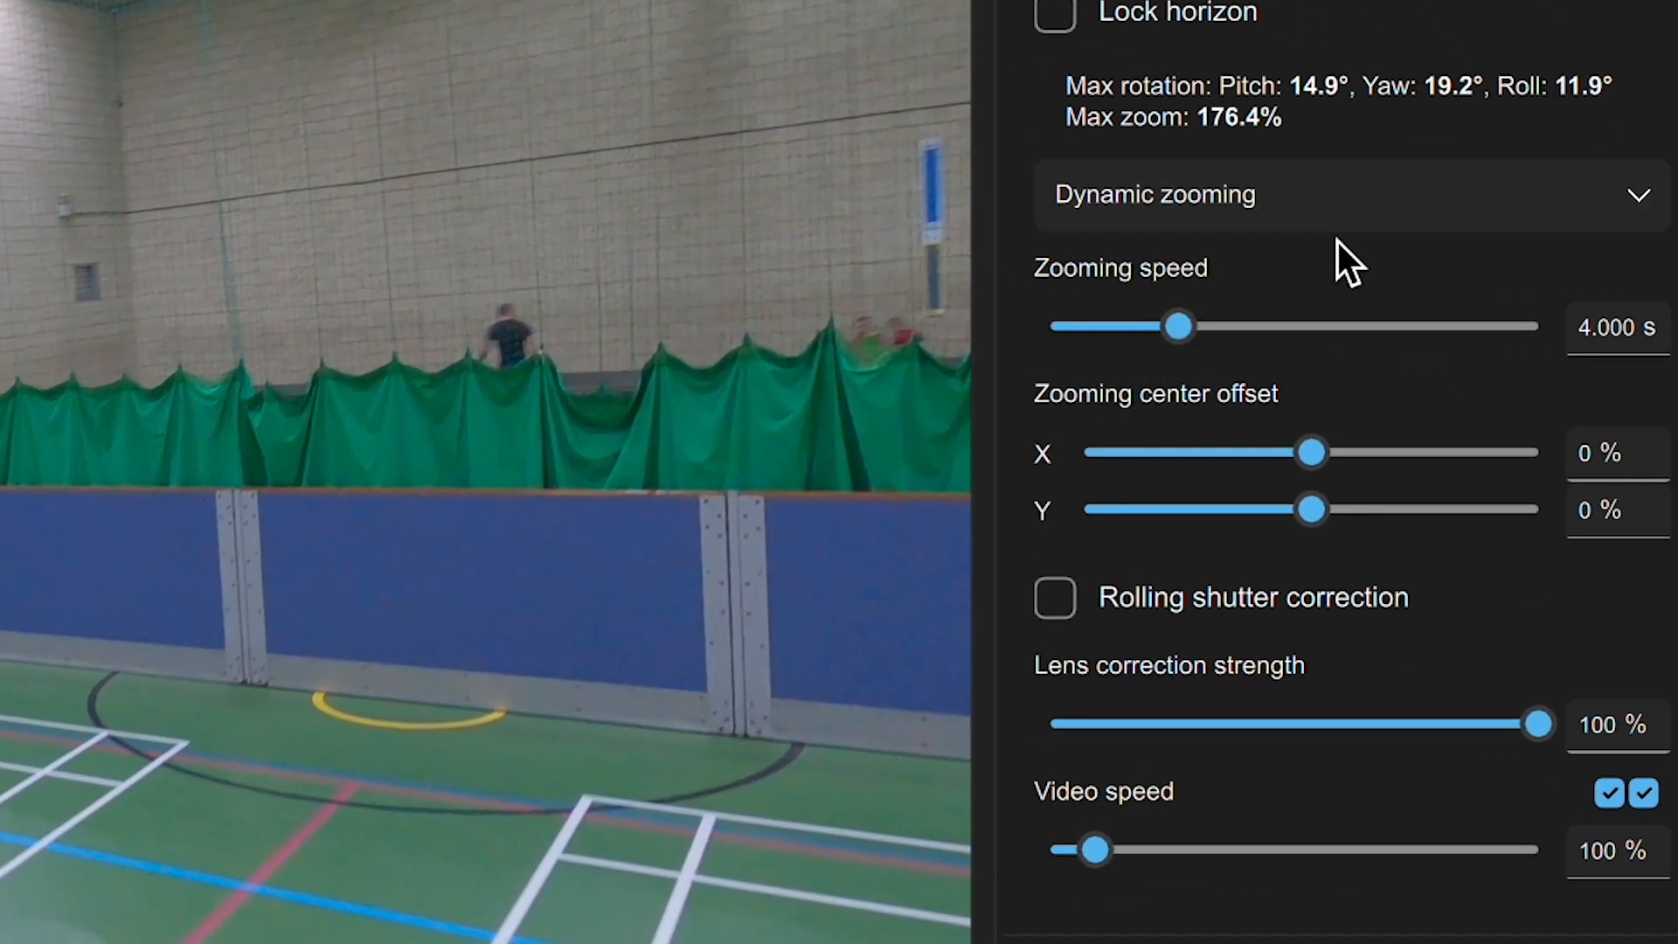
Keep Dynamic zooming, set its zooming speed to 2.807 s, and preview the footage up to about 00:02:01
click(1351, 223)
click(1336, 266)
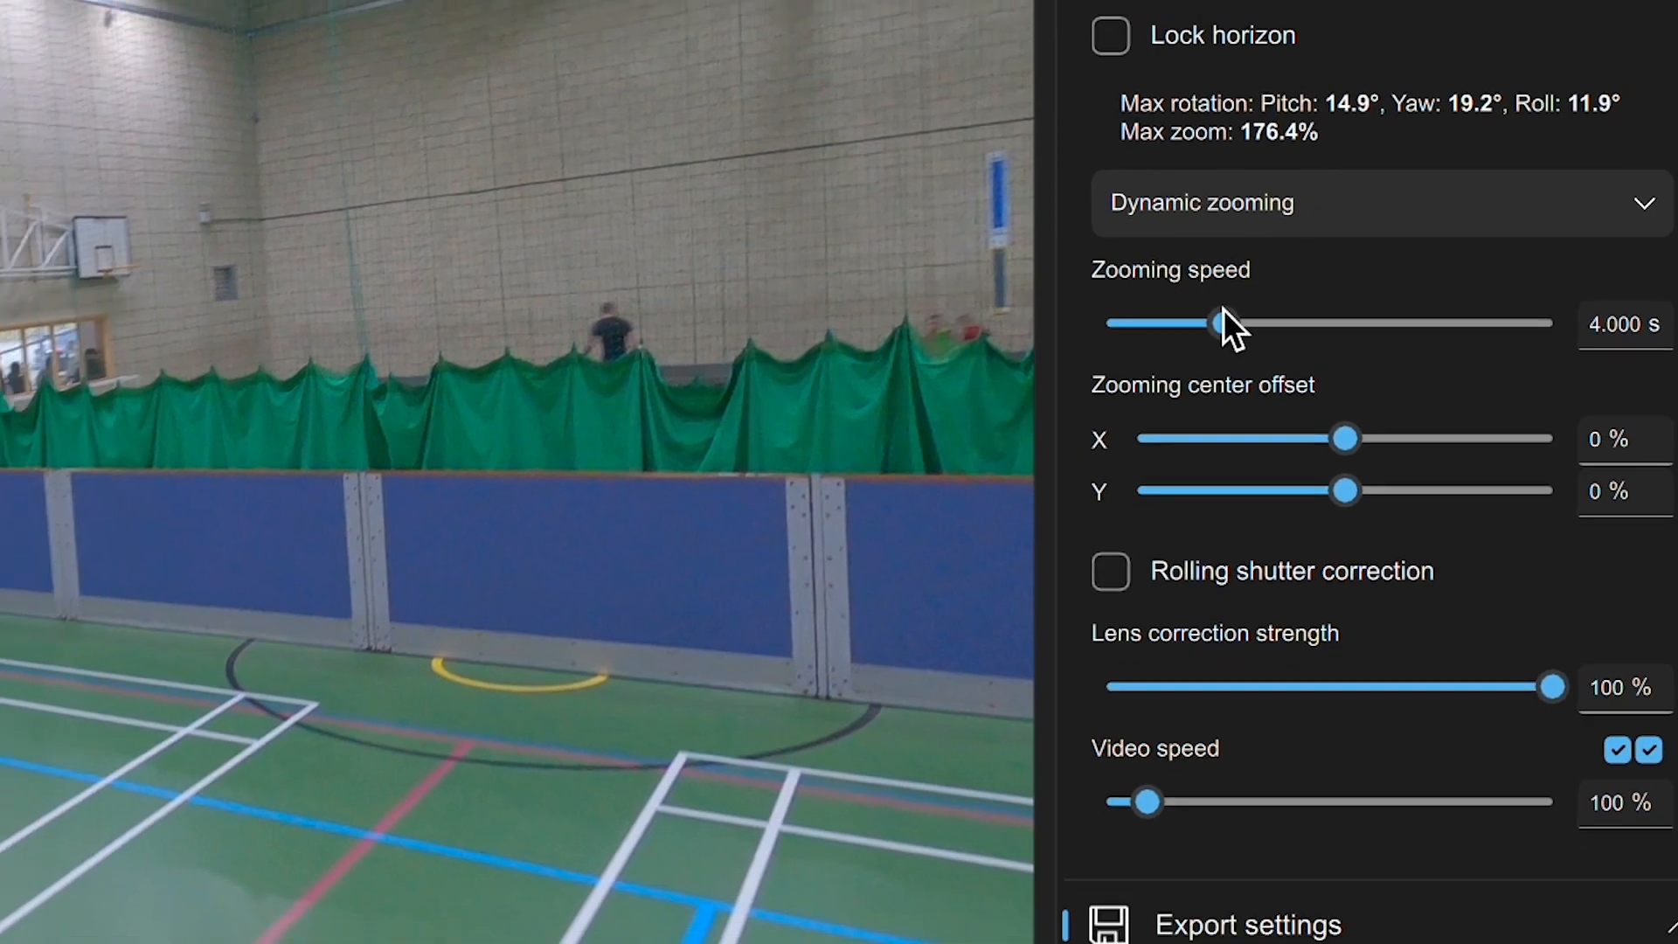
drag(1179, 326, 1170, 325)
drag(1319, 313, 1295, 311)
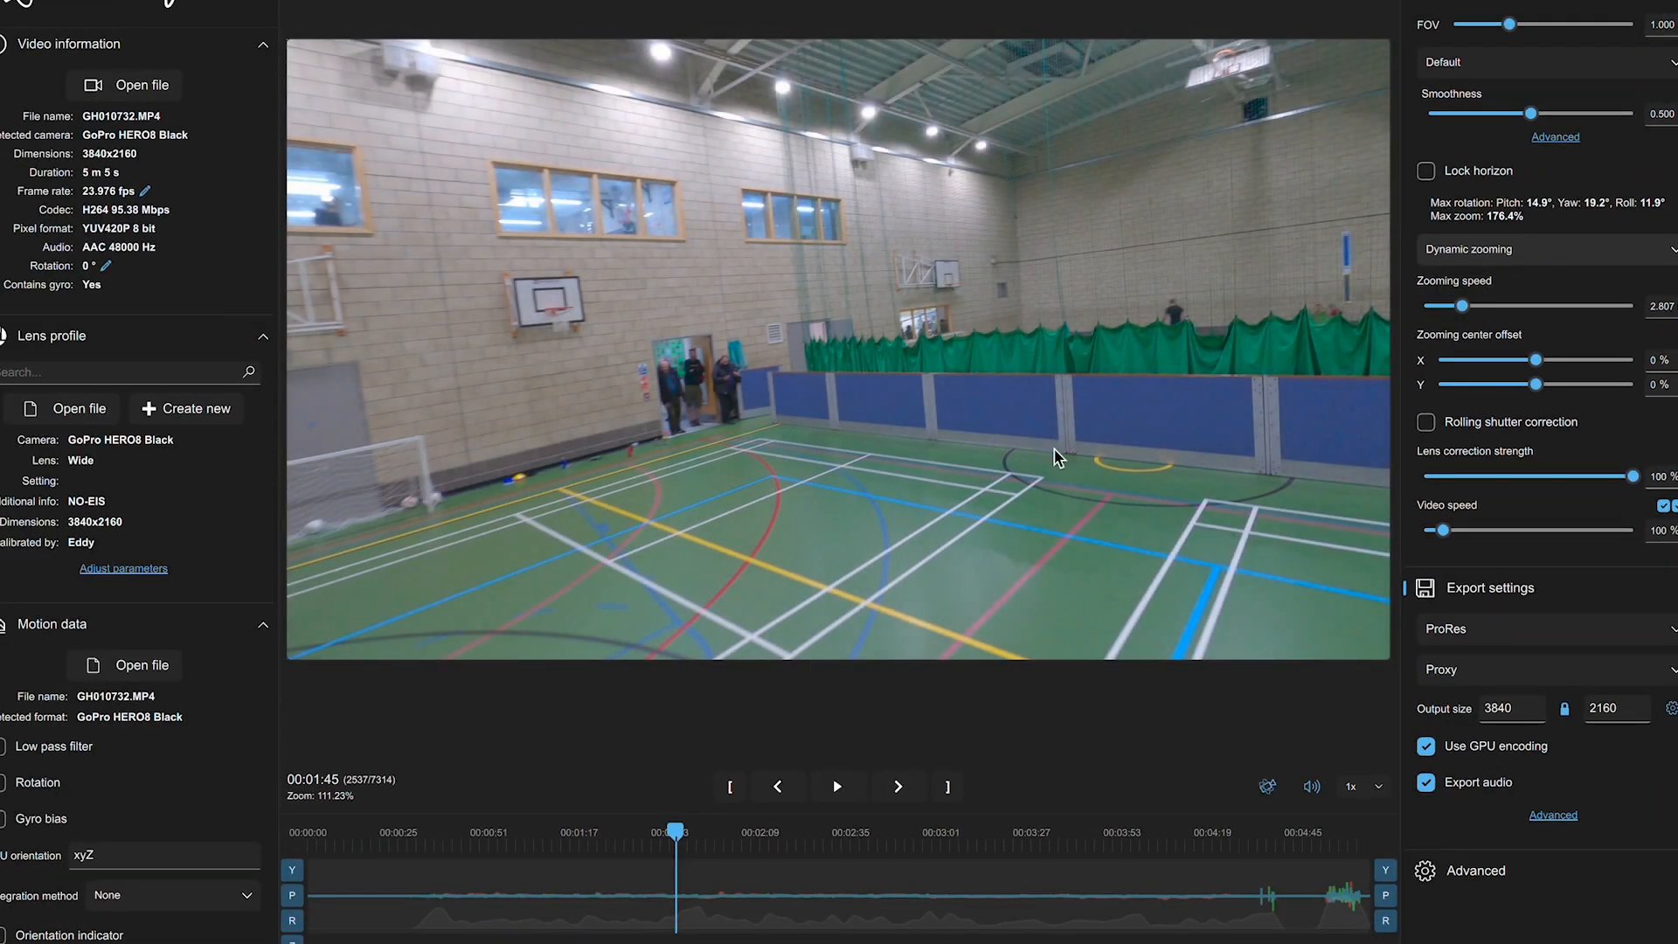
click(853, 797)
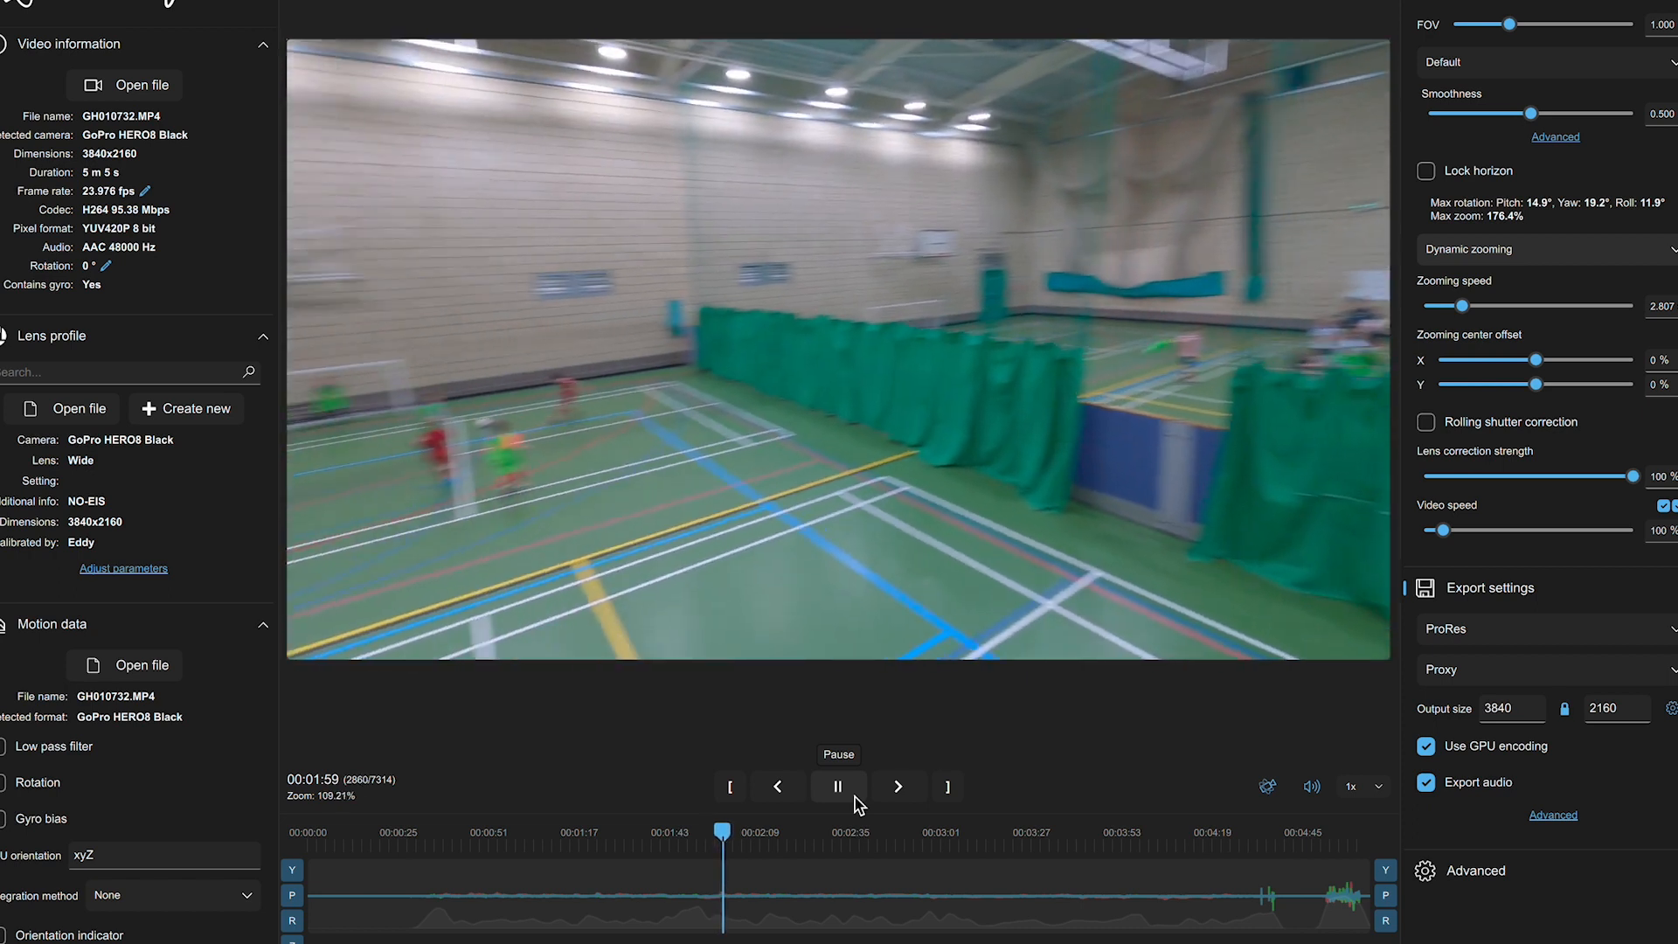
click(855, 798)
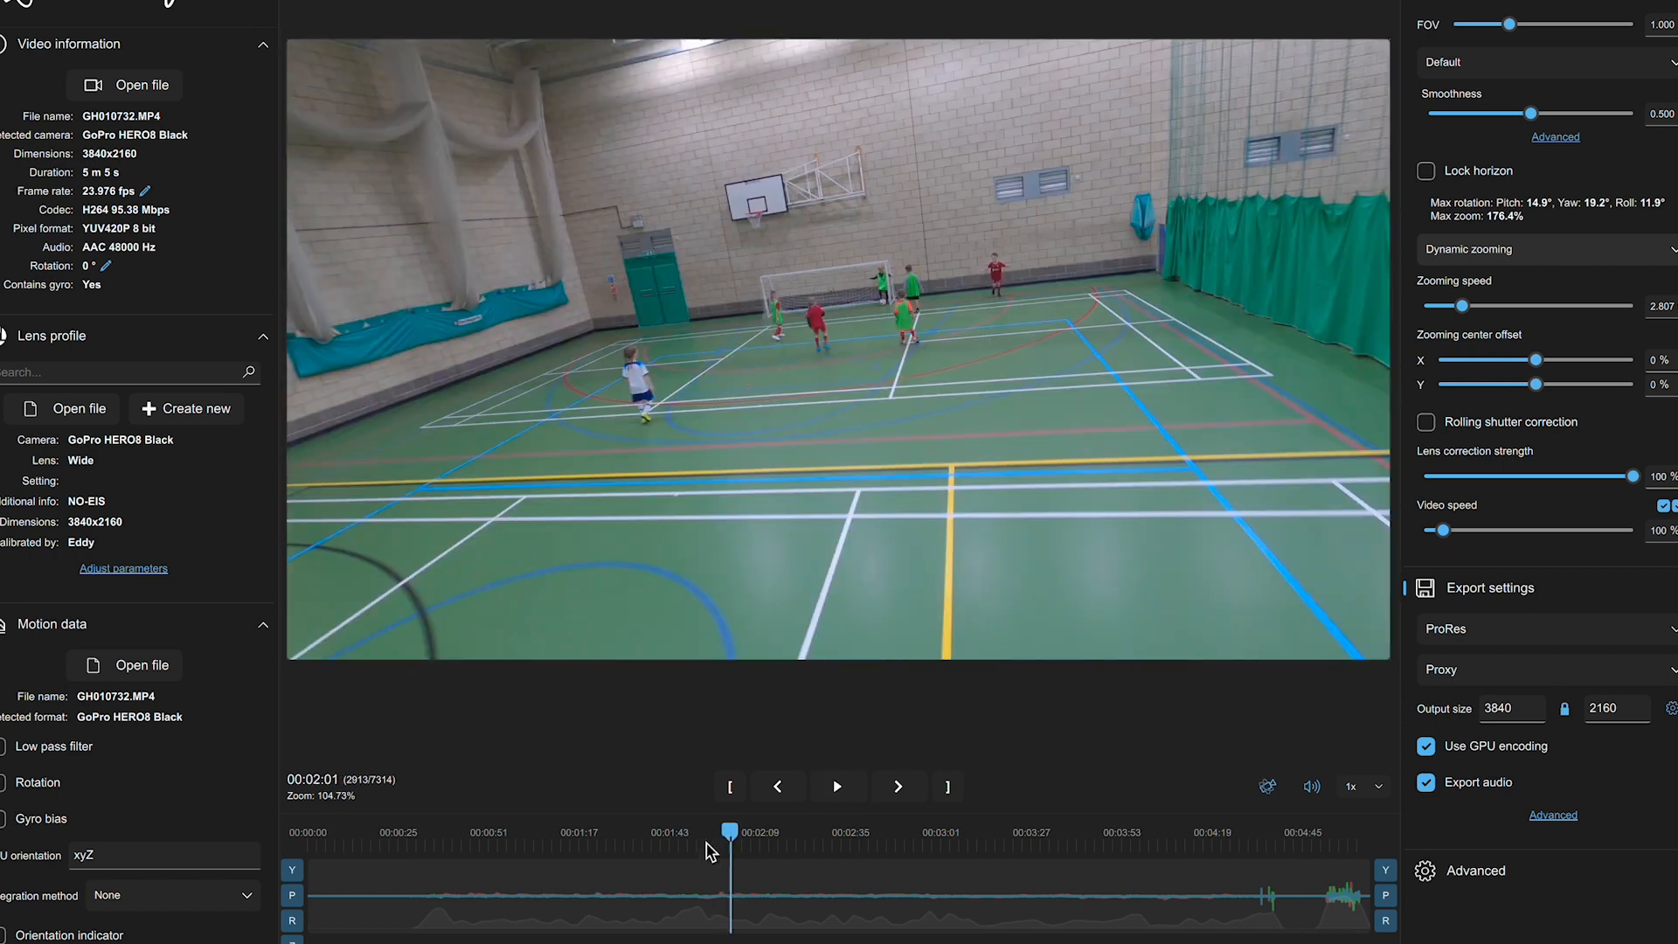
Trim the start of the clip to about 00:01:45 and place the playhead at about 00:01:46
drag(730, 833, 676, 837)
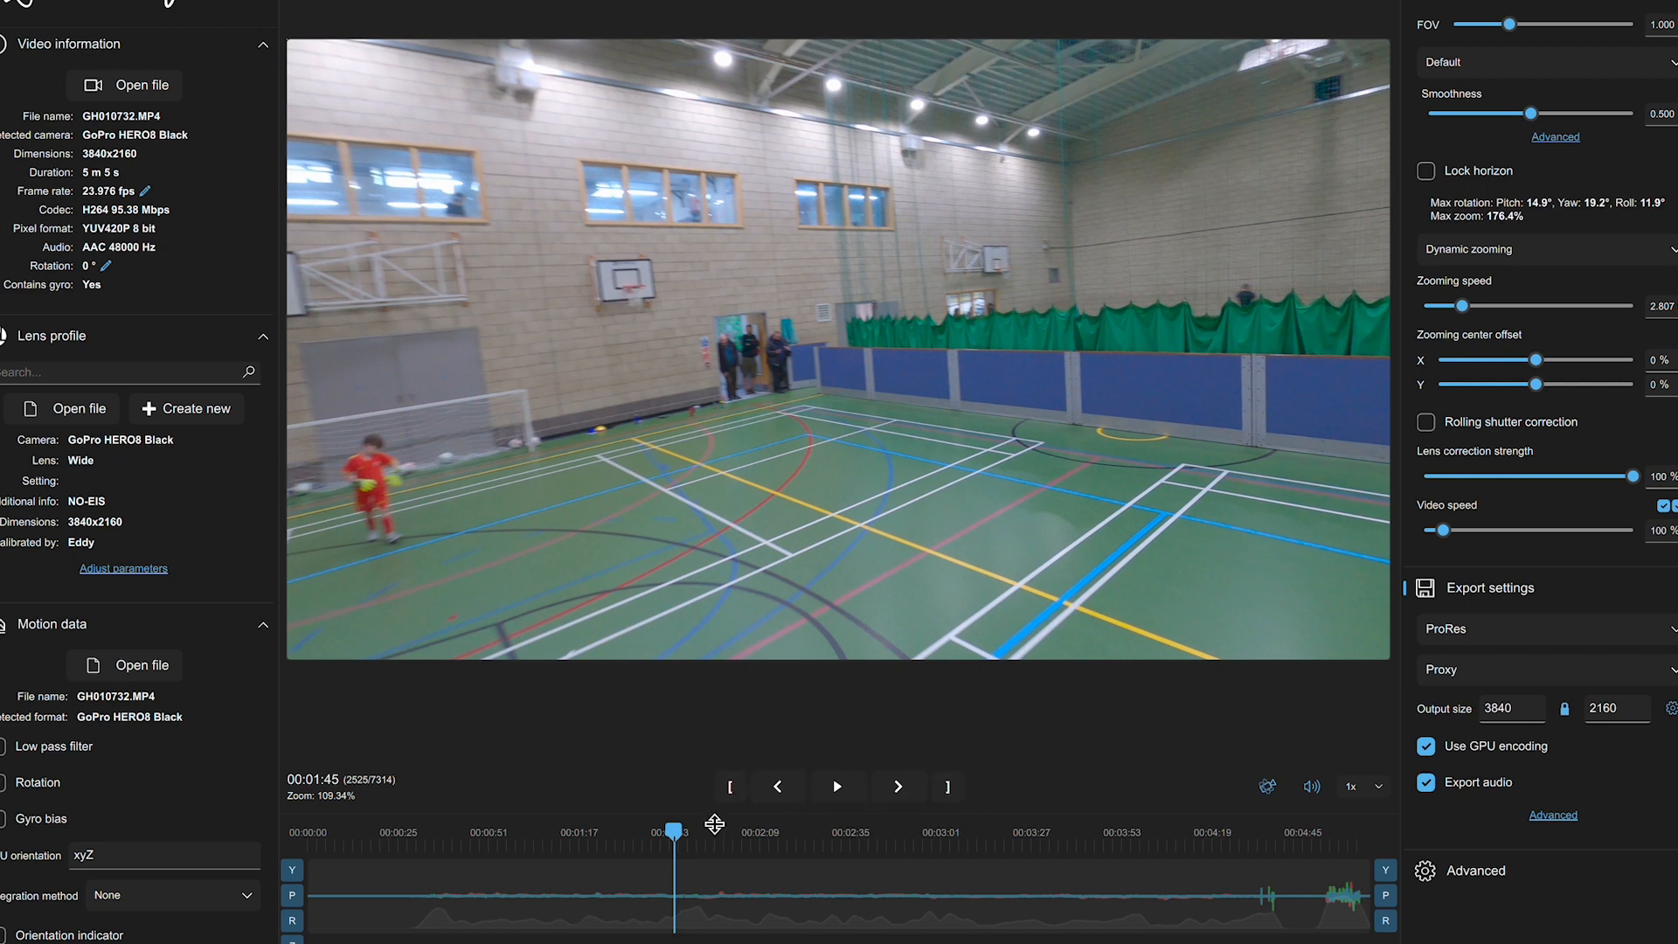
click(732, 790)
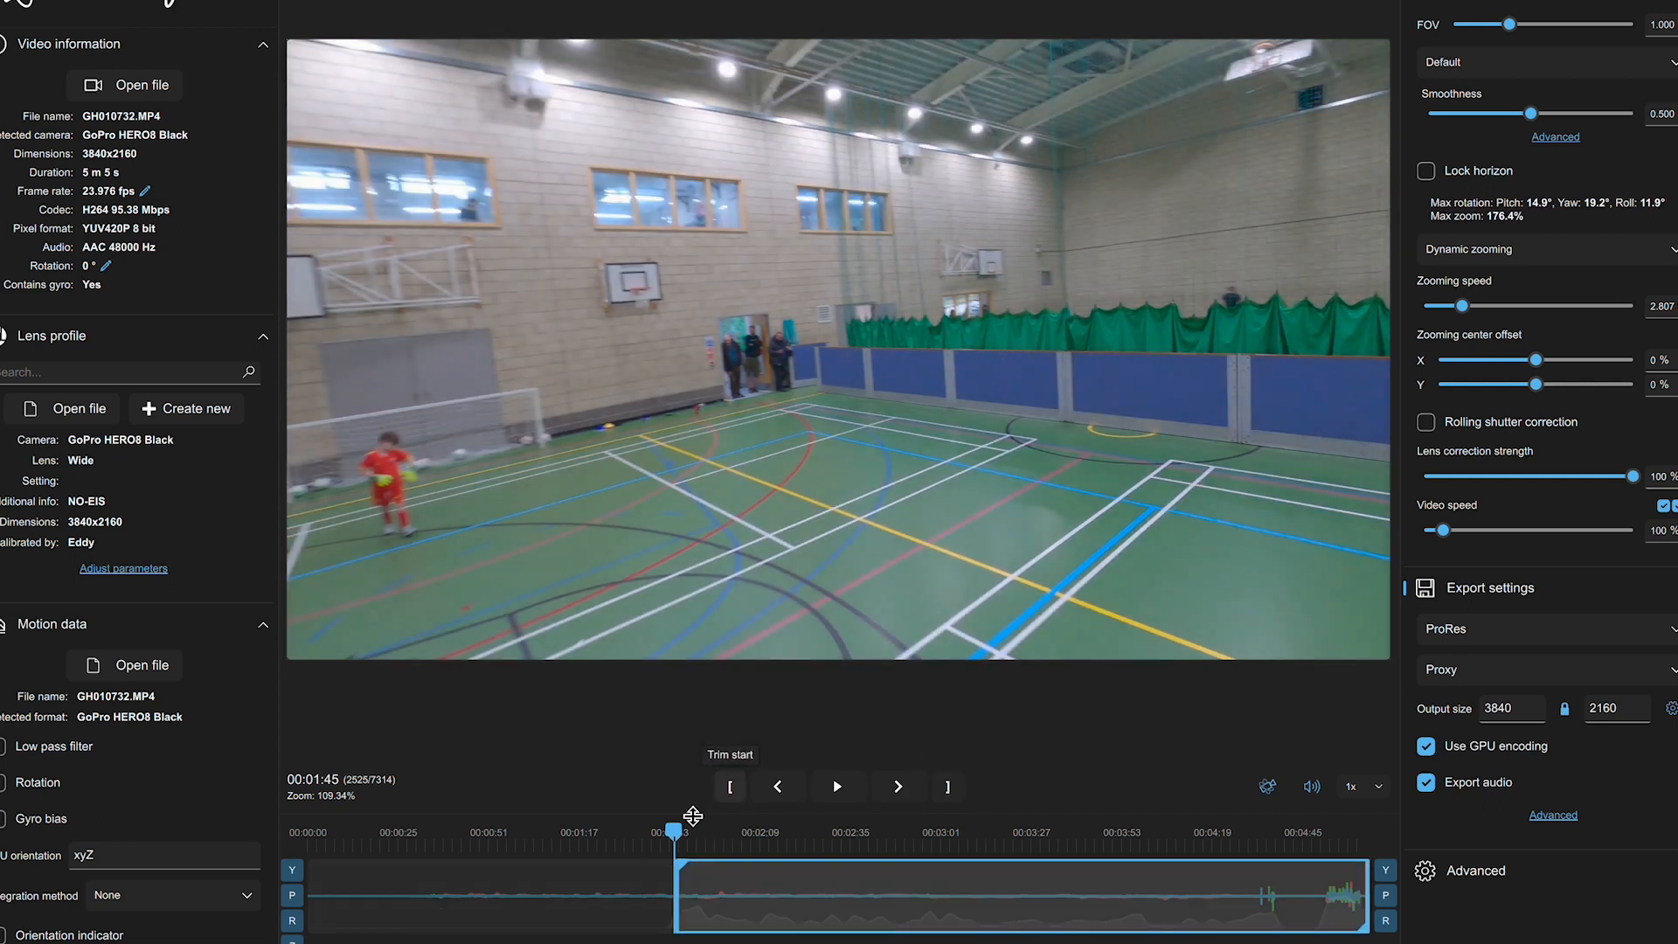
click(680, 838)
mouse_move(677, 832)
mouse_down()
mouse_move(711, 836)
mouse_move(680, 838)
mouse_up()
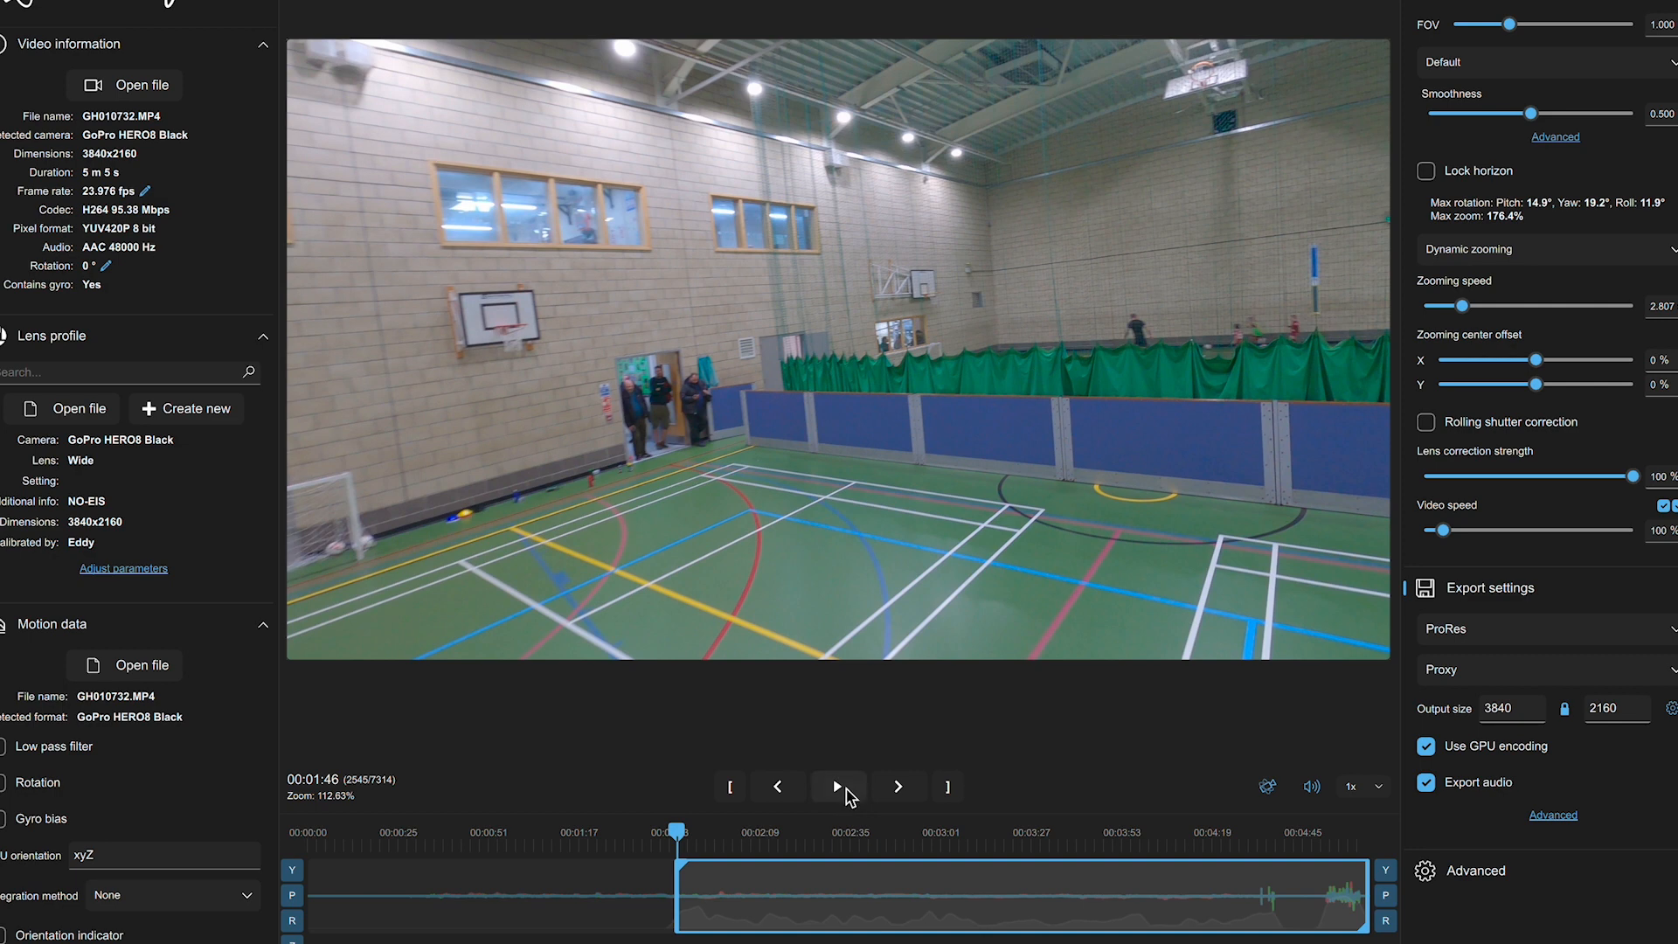
Play the clip to about 00:01:57, trim its end there, and place the playhead at about 00:01:52
click(847, 793)
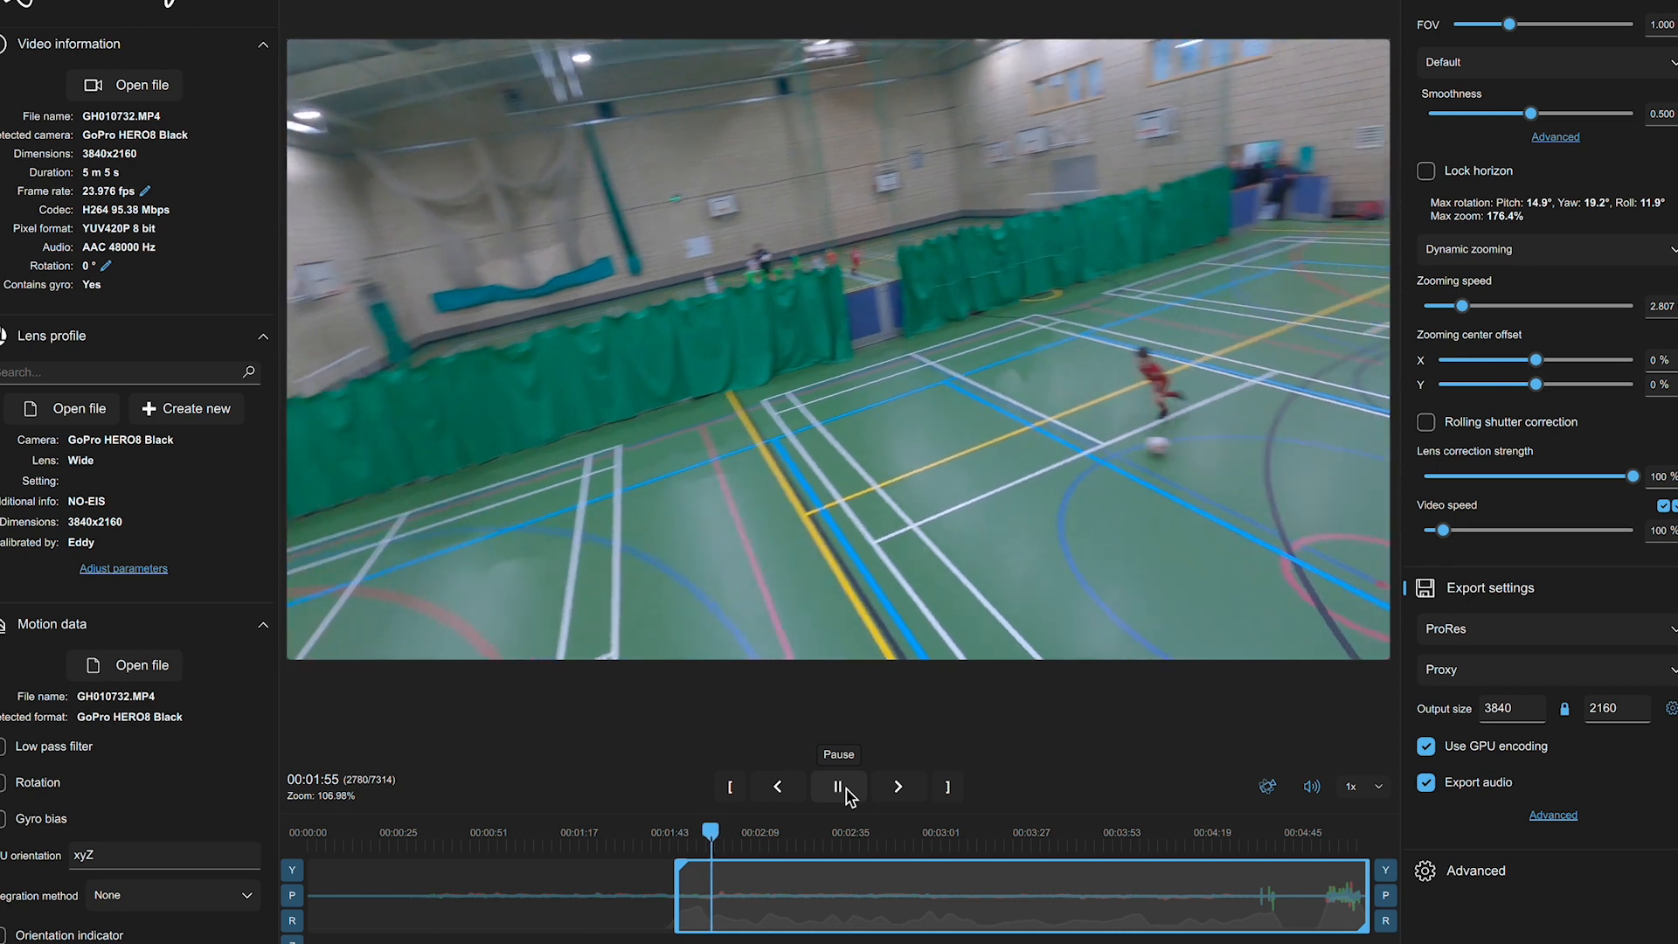
click(845, 791)
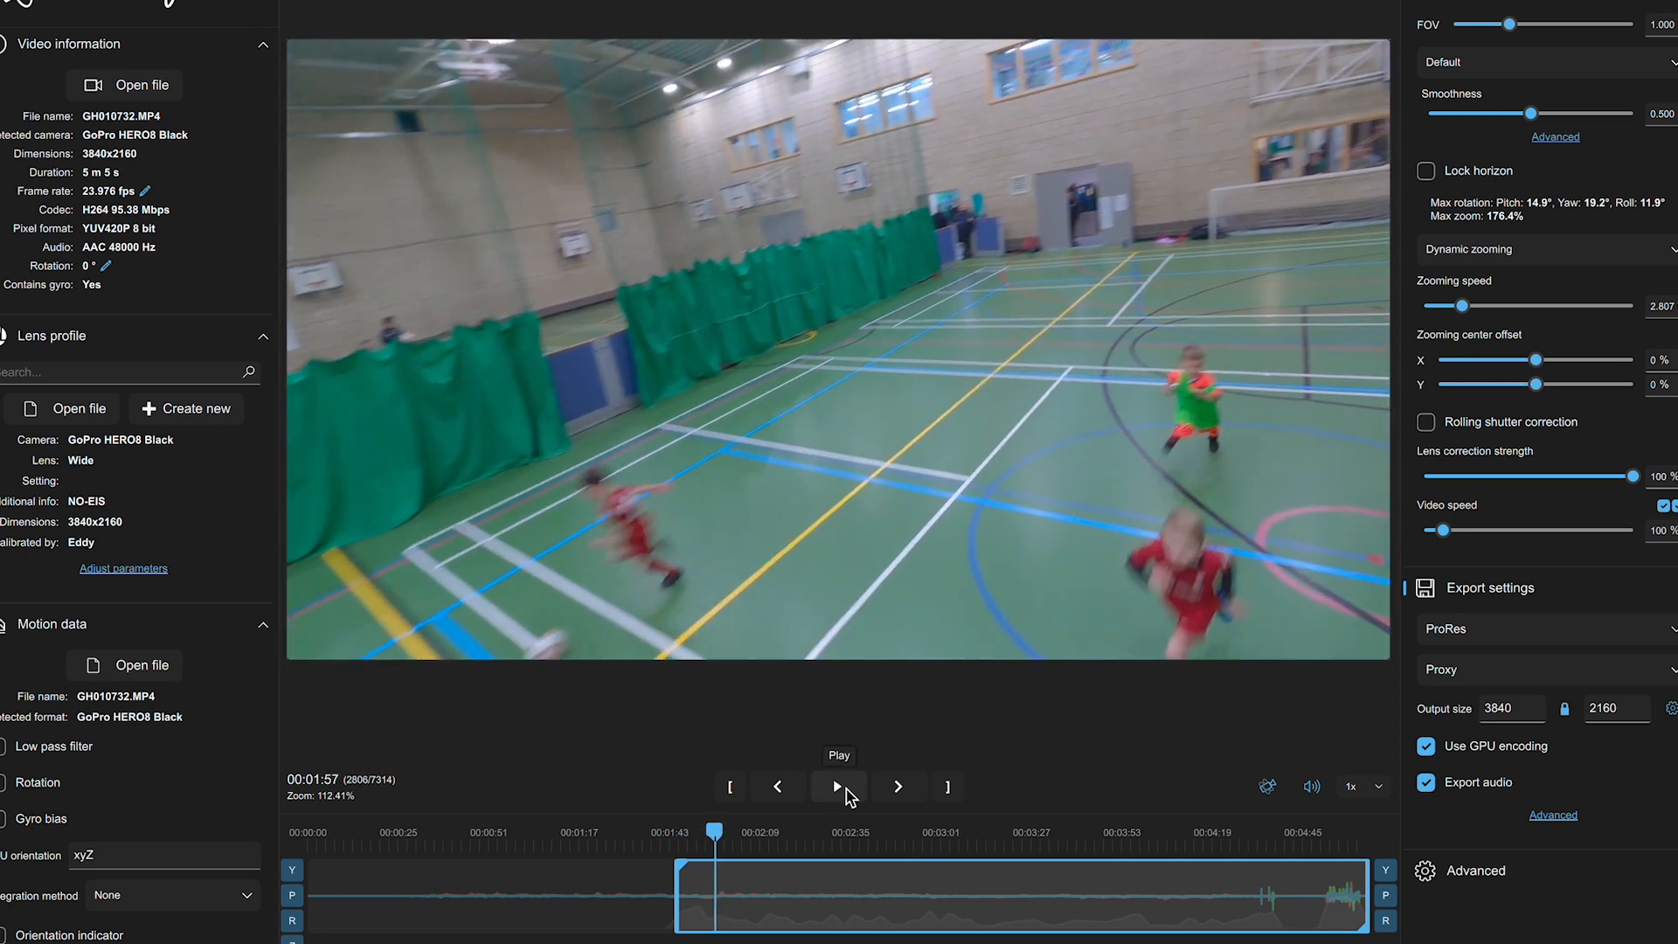
click(950, 791)
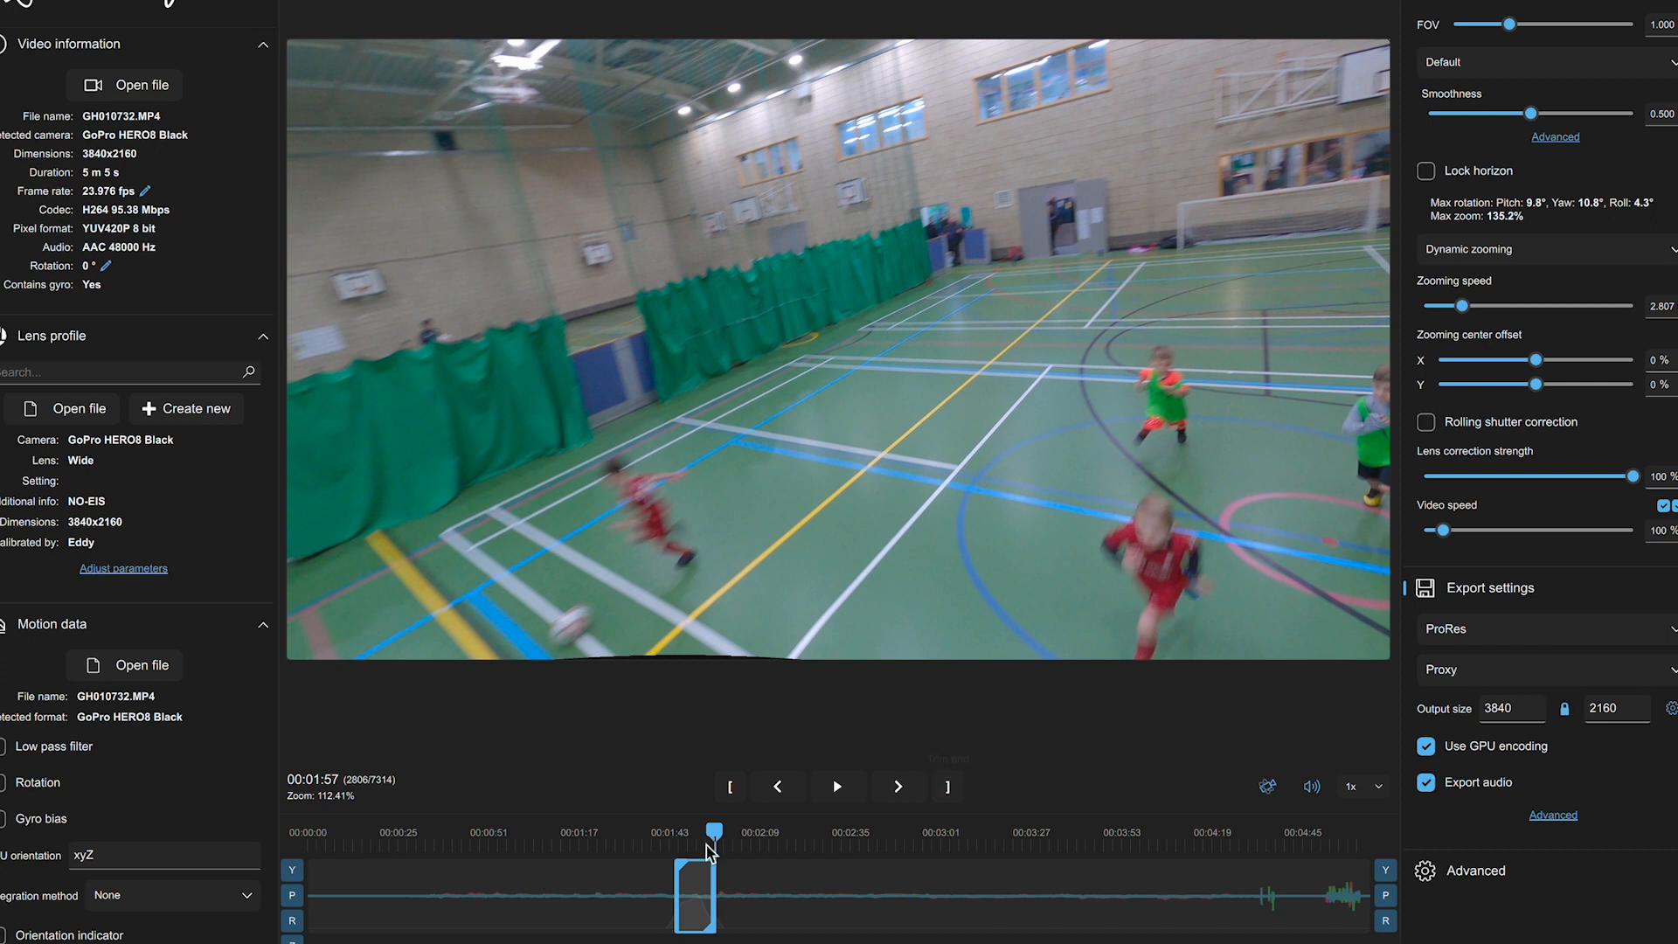
drag(715, 835, 701, 836)
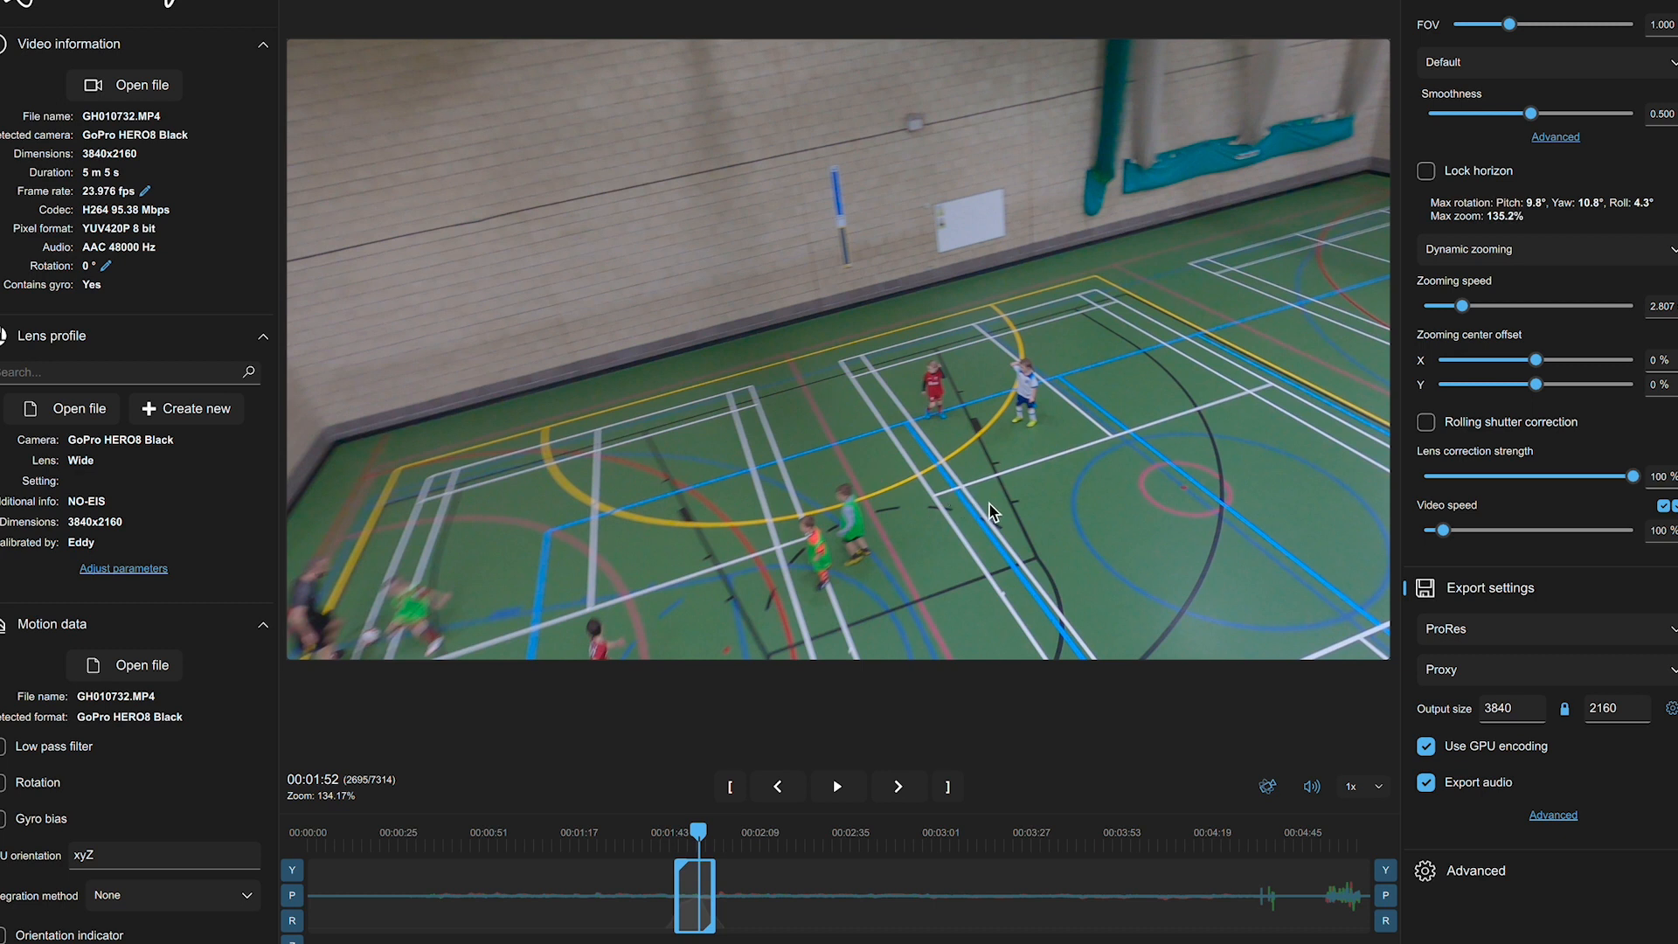
Change the export codec to H.264/AVC
click(1607, 630)
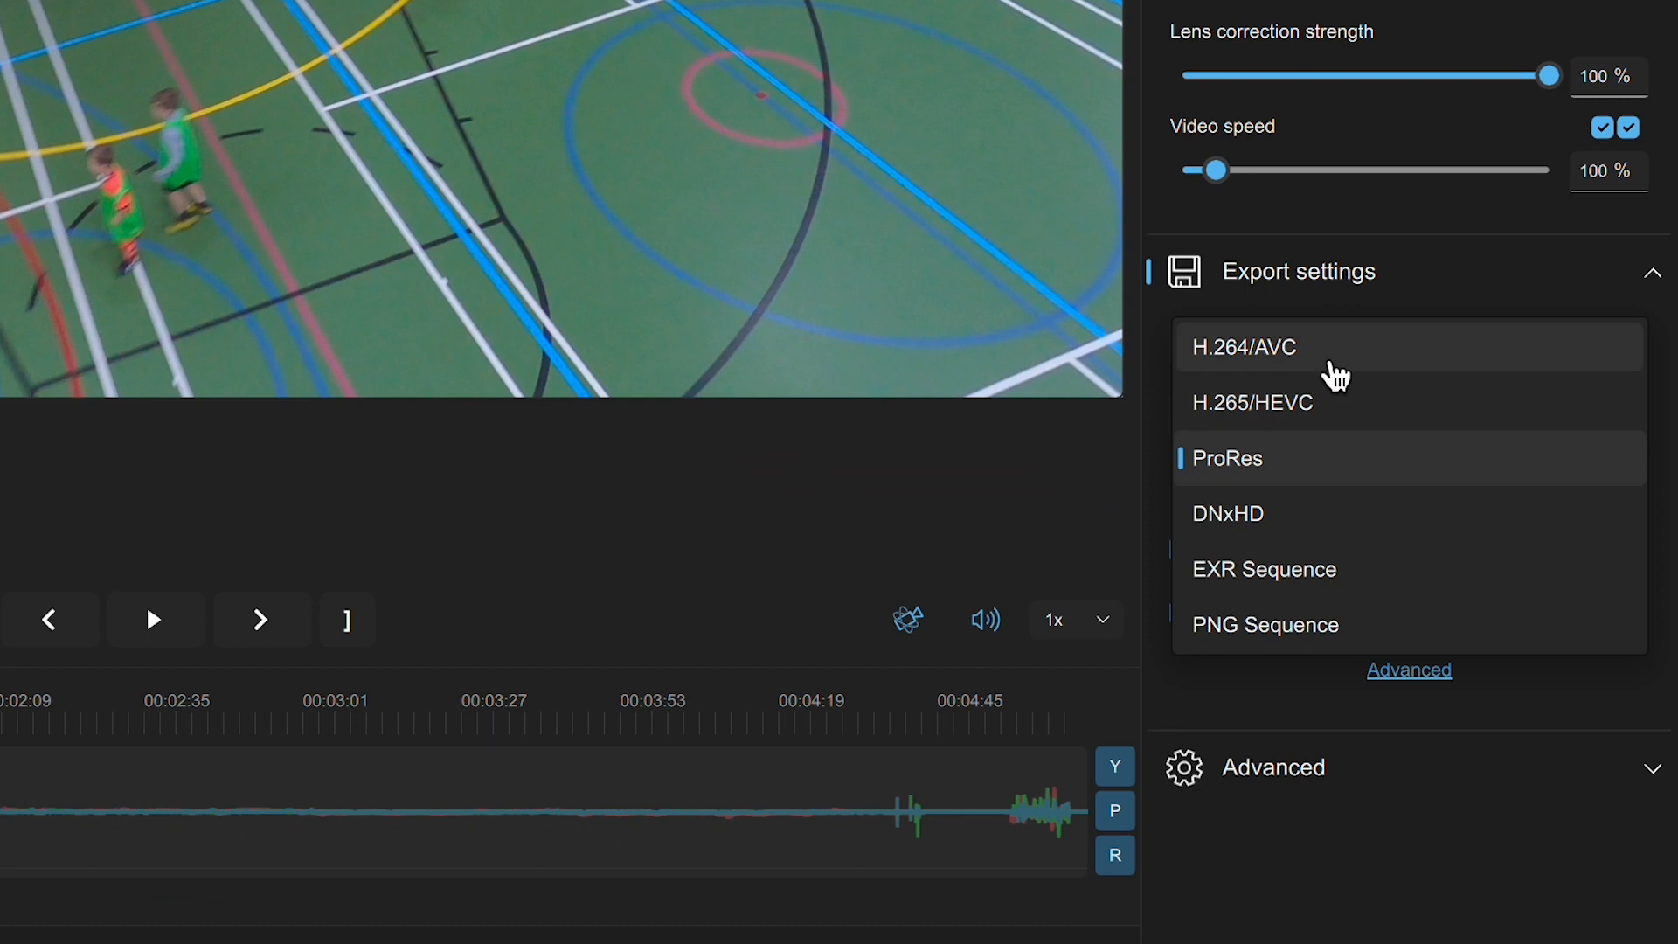
click(1333, 362)
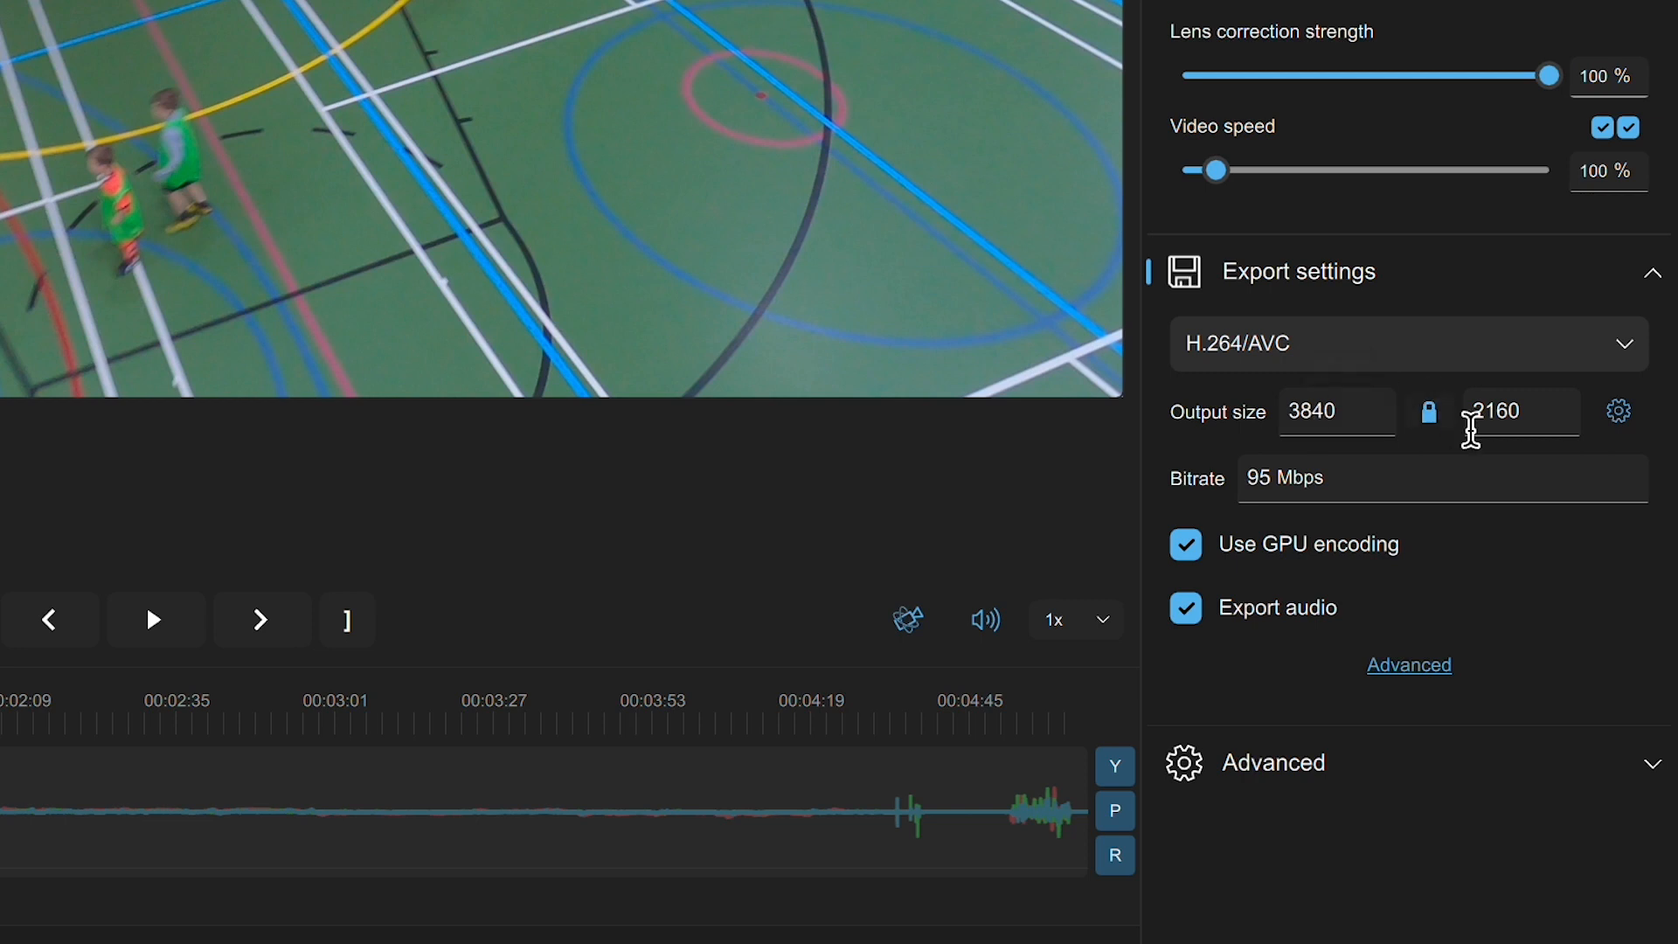
mouse_move(1203, 568)
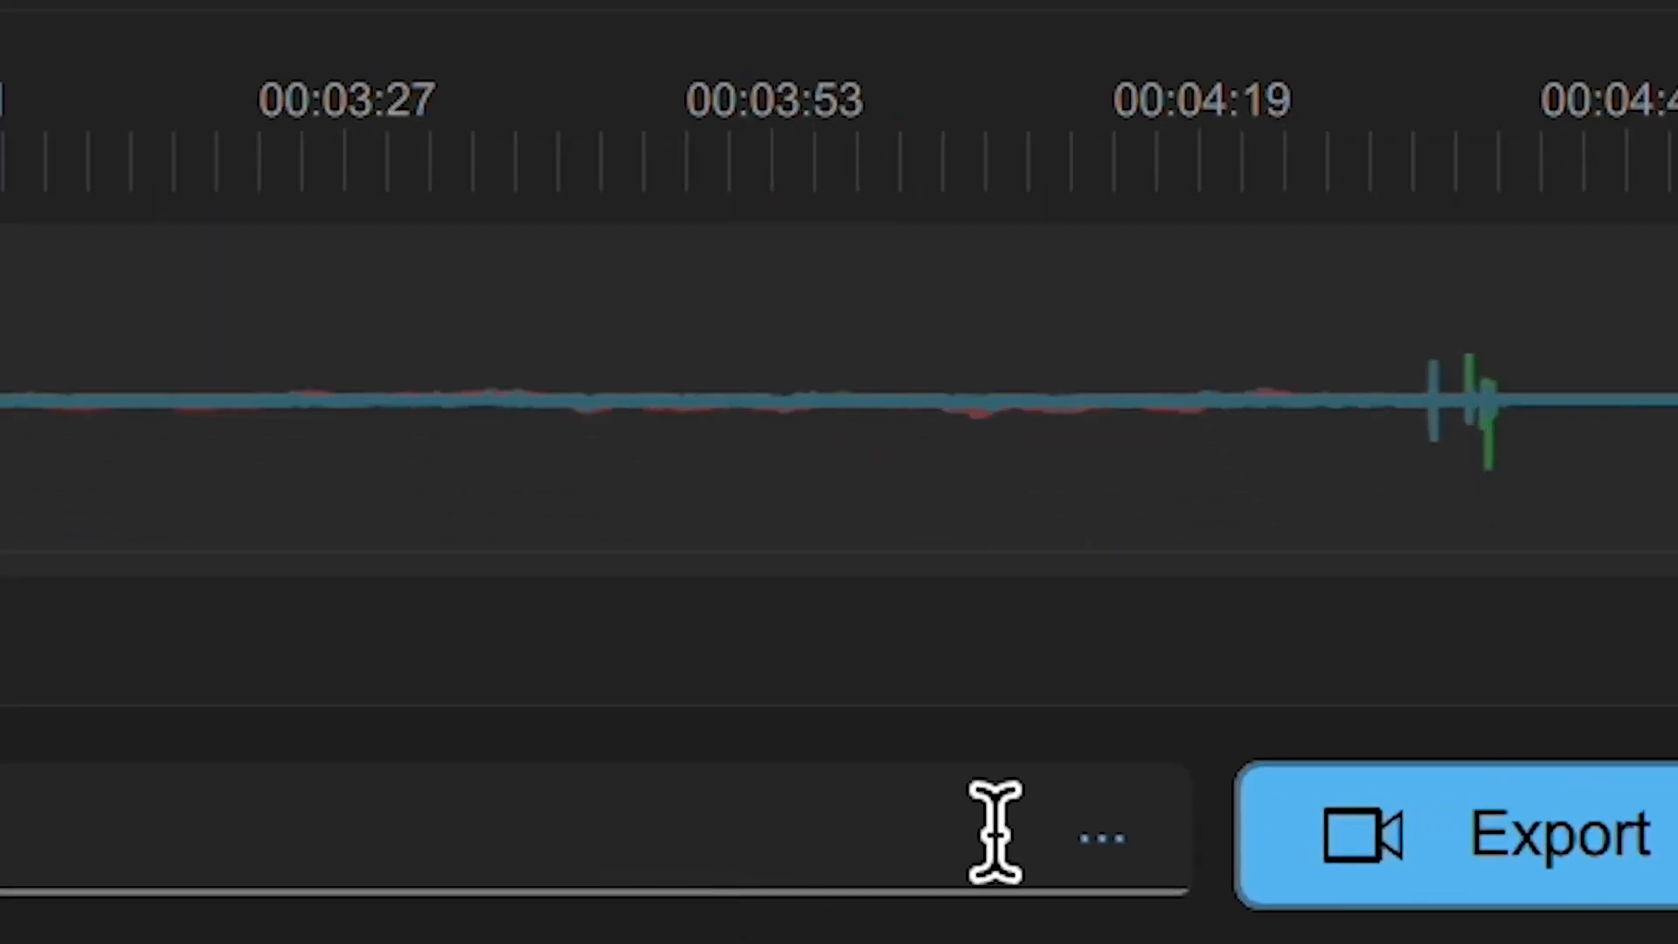
Set the output file to net clip.mp4 in the Desktop folder, allowing access to that folder
click(1127, 863)
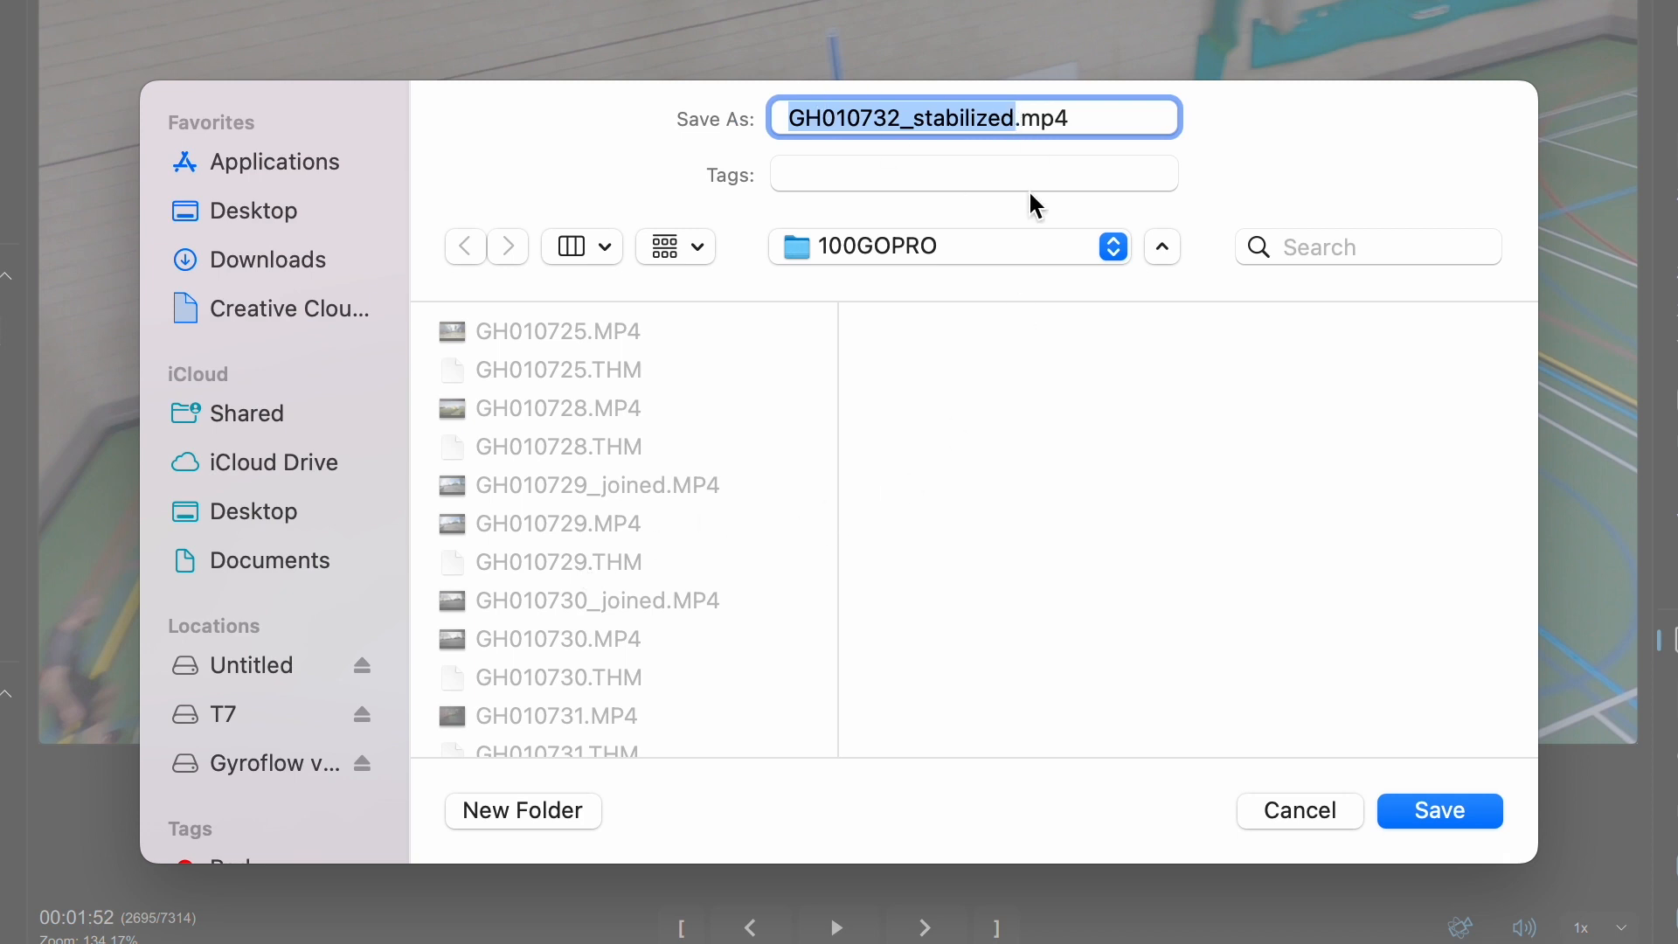
text(net )
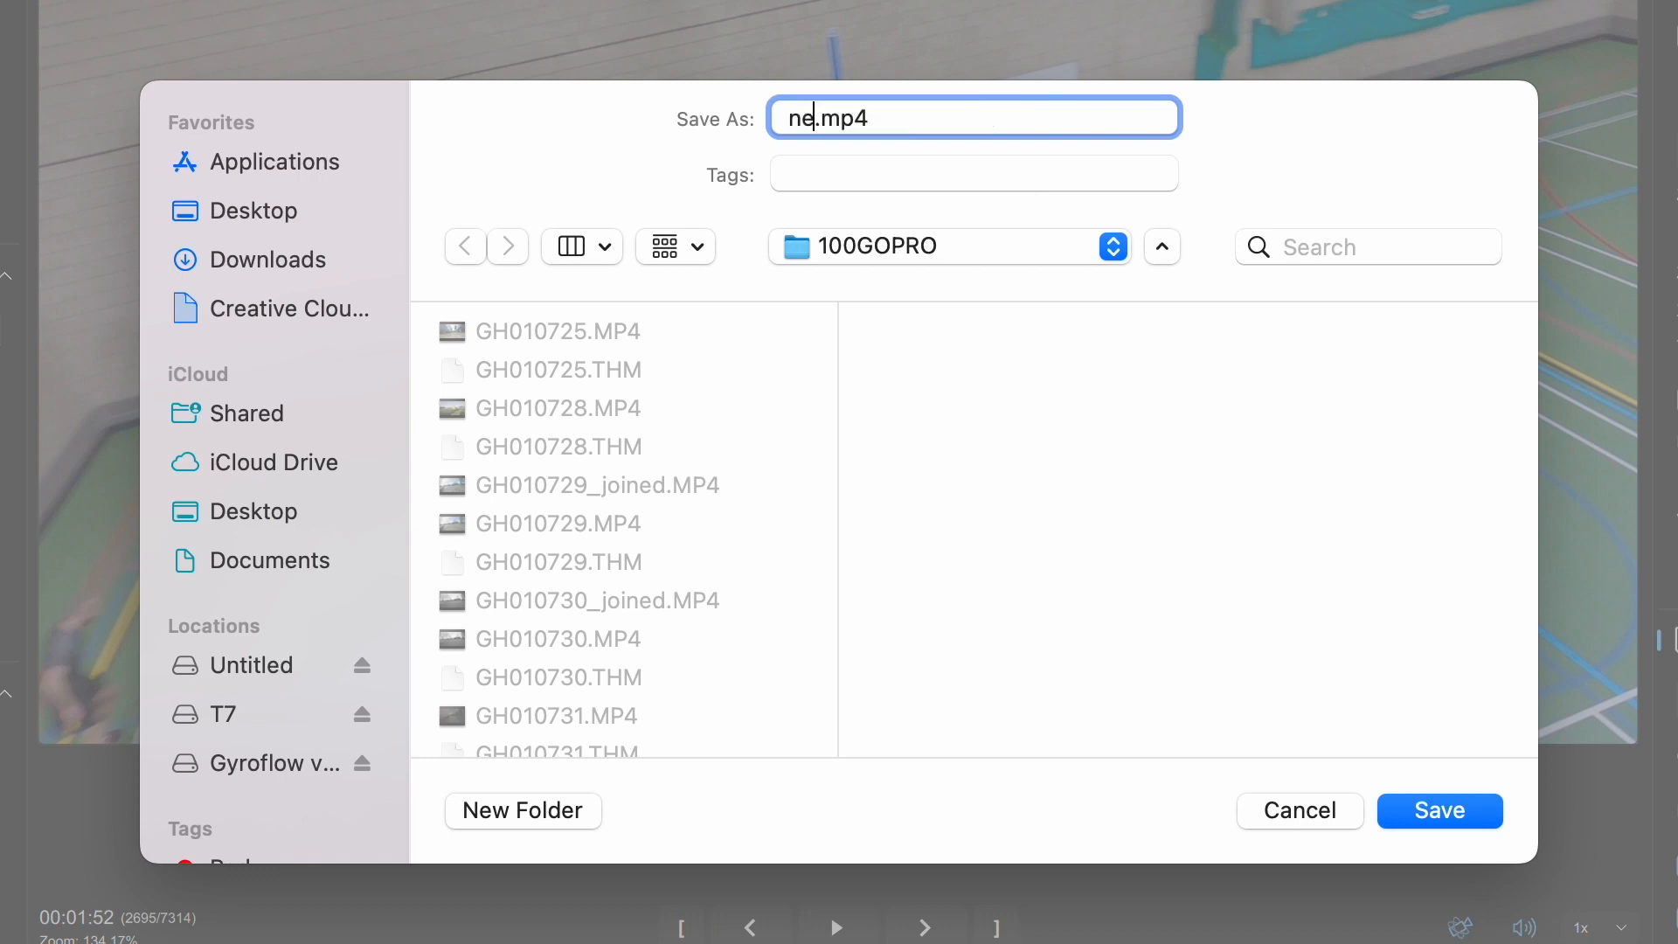
text(clip)
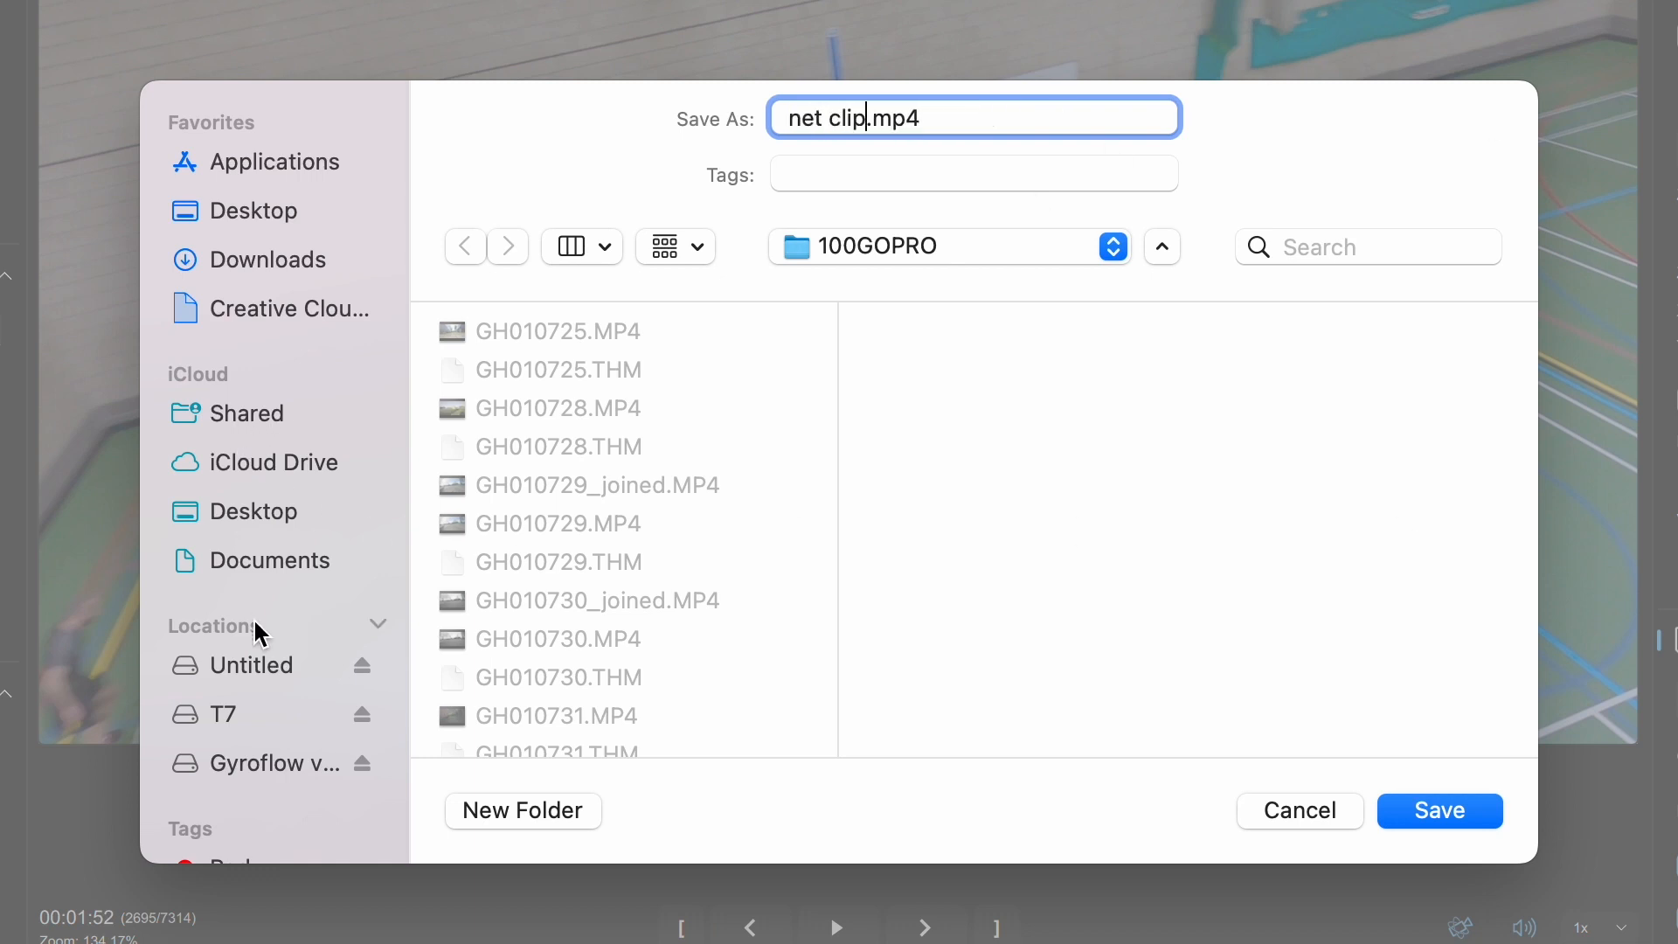
scroll(258, 630, down, 5)
scroll(258, 630, up, 3)
scroll(254, 617, up, 4)
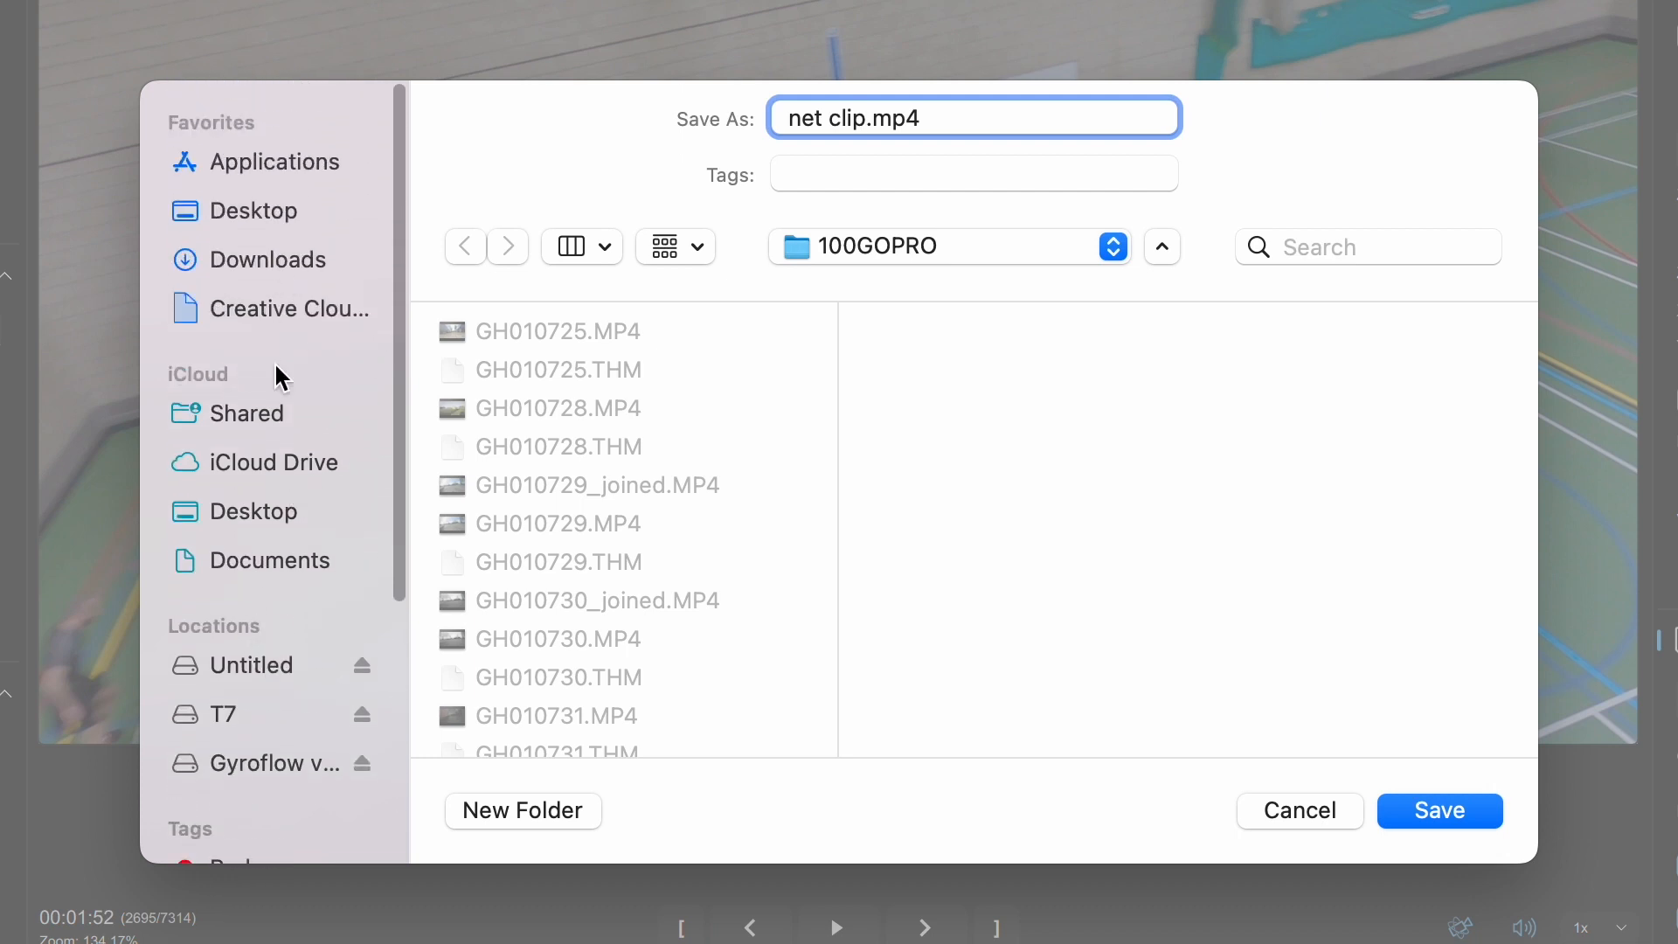
click(270, 216)
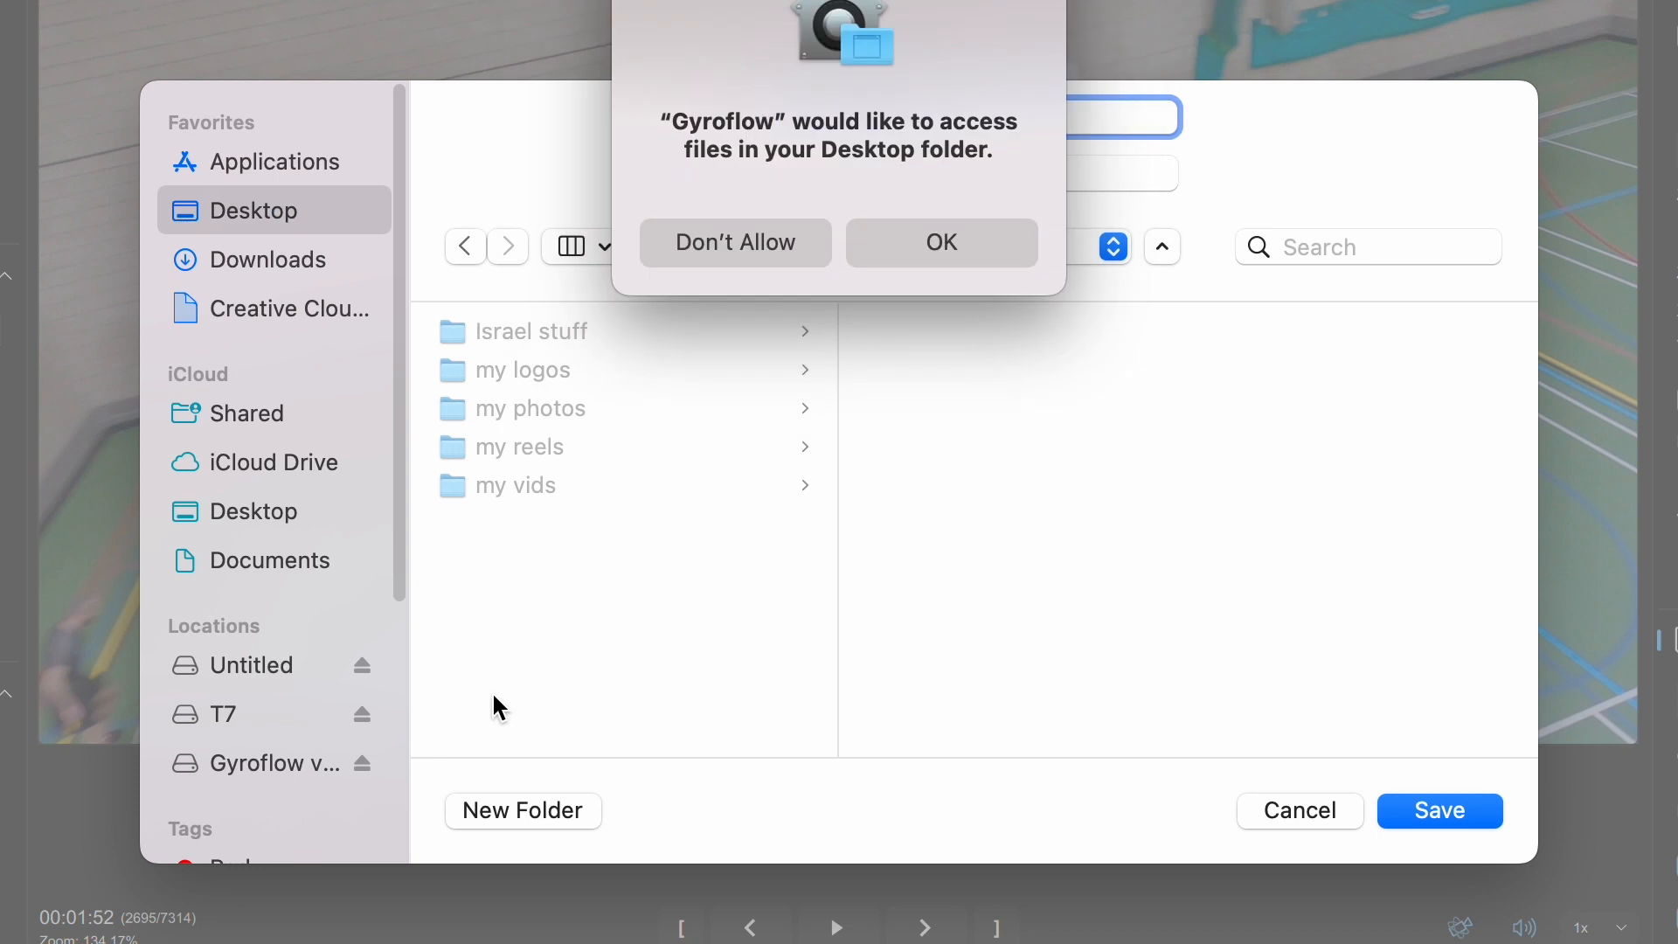
click(943, 243)
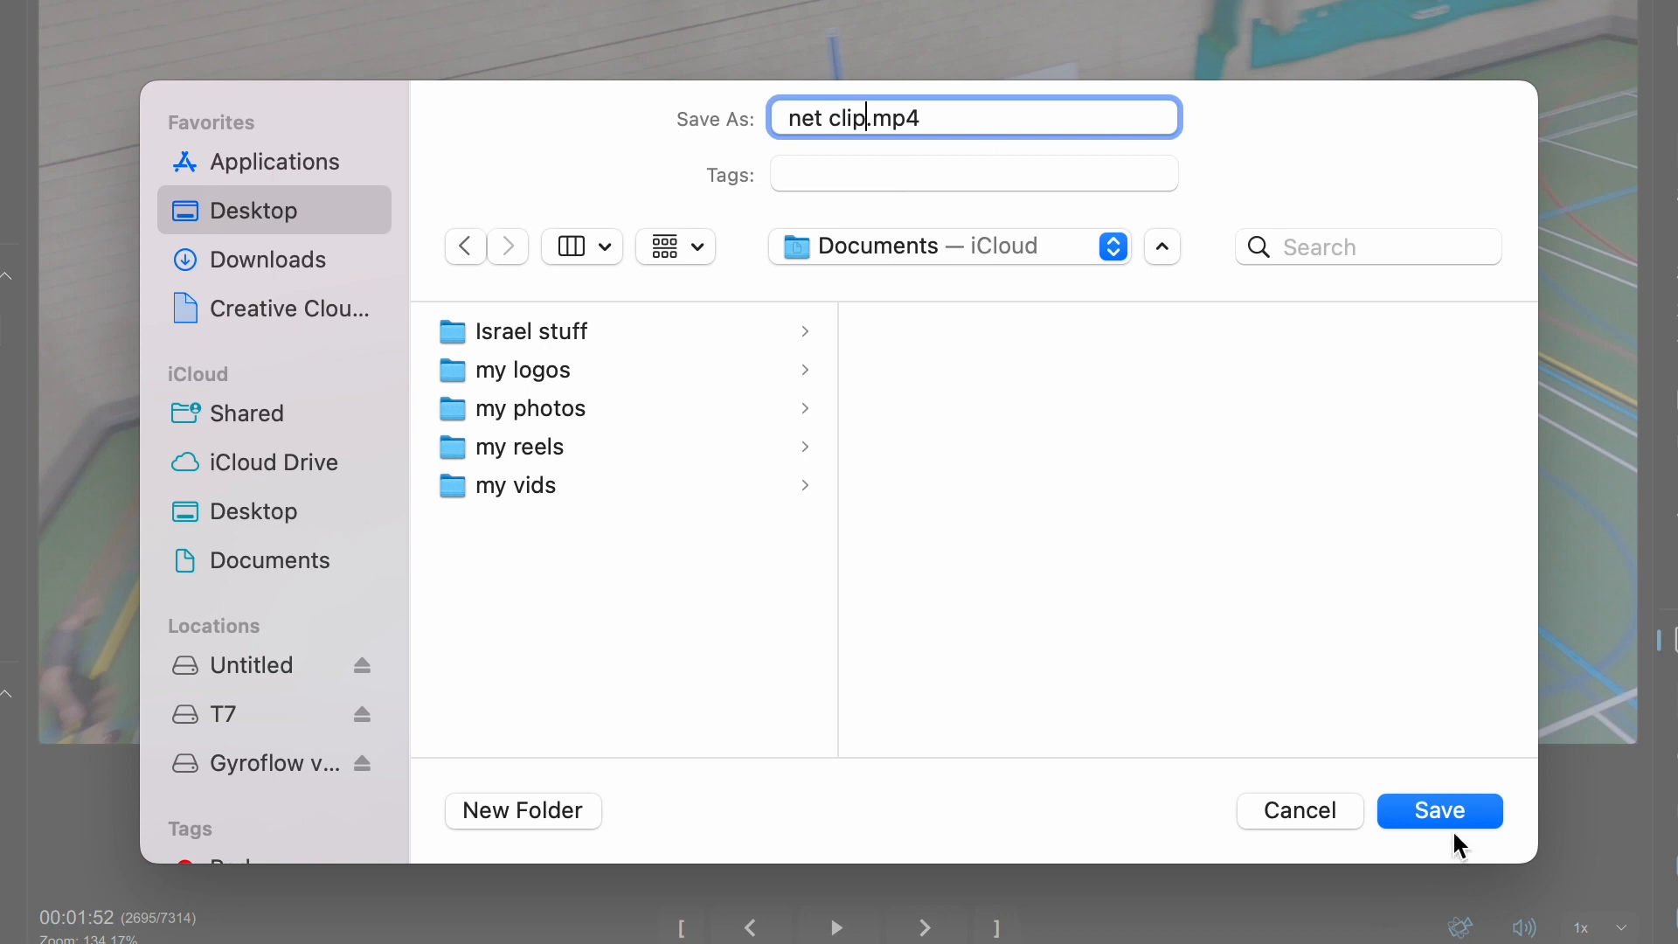
click(1478, 815)
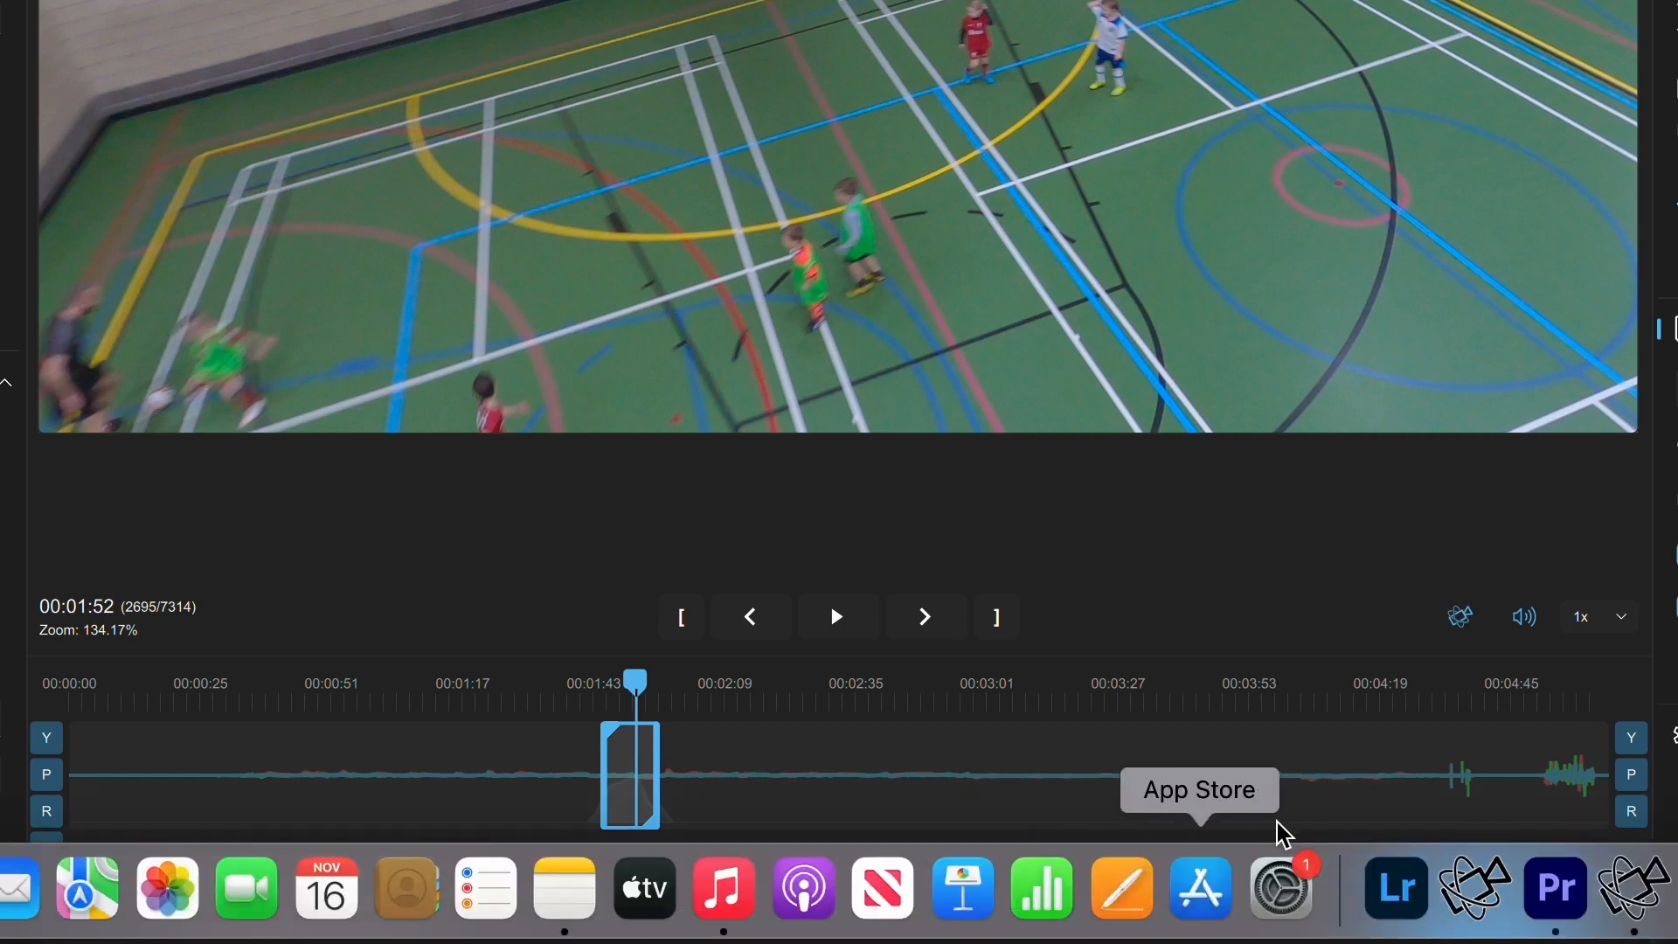
Export the trimmed, stabilized clip and open the rendered file
click(1473, 916)
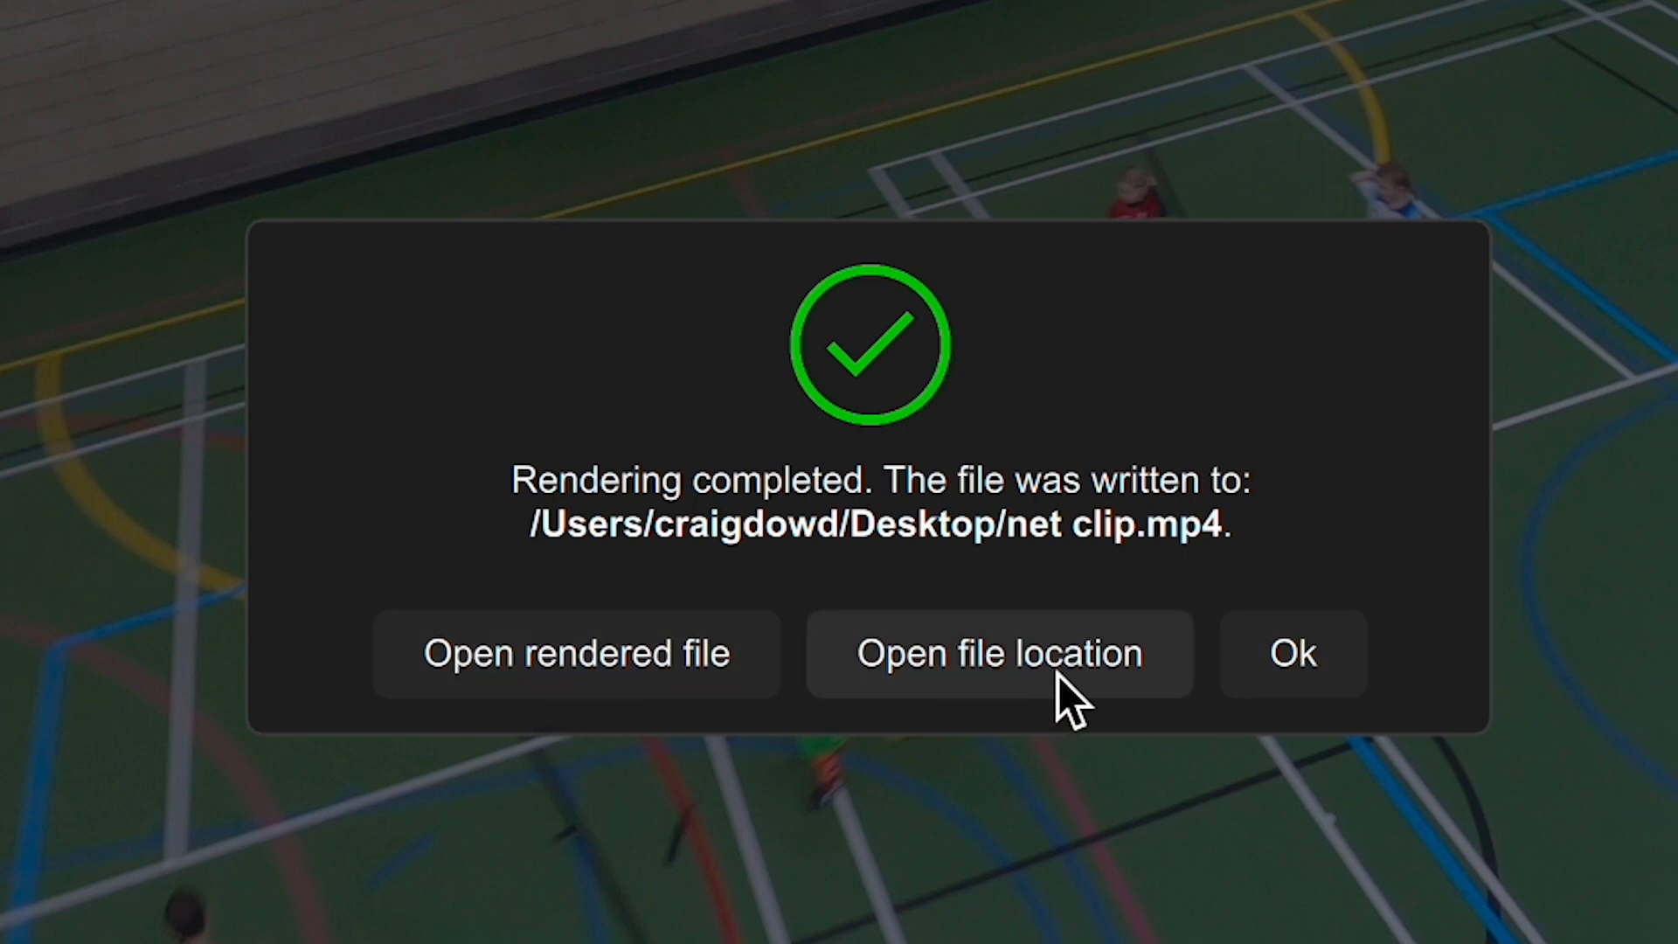
click(600, 658)
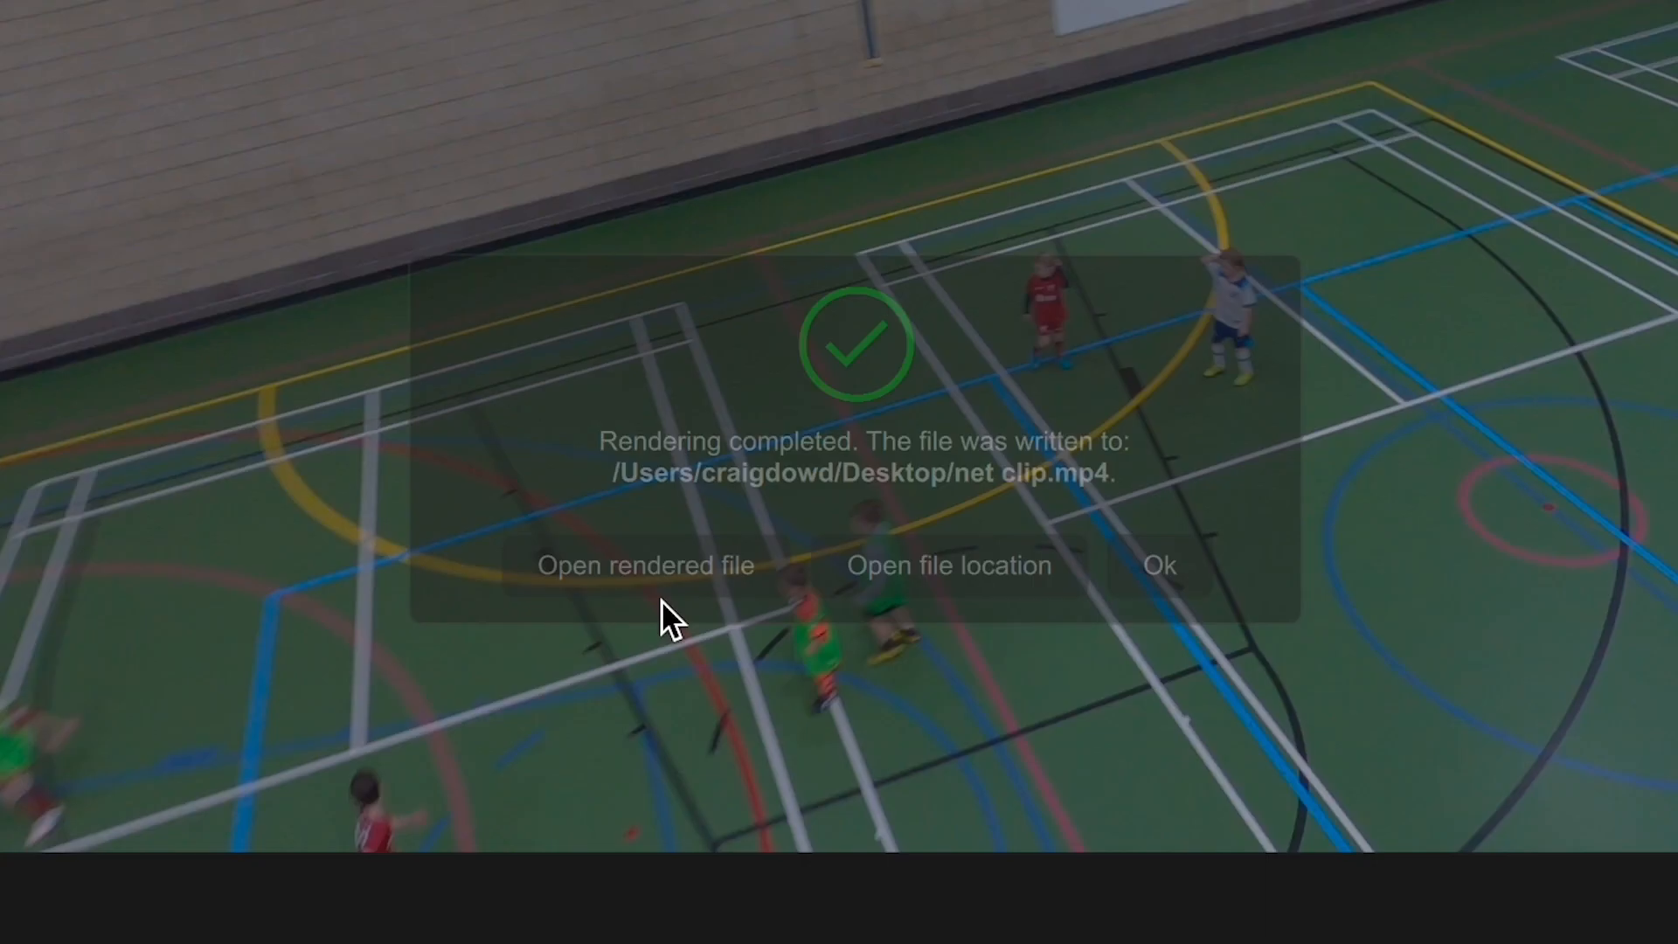